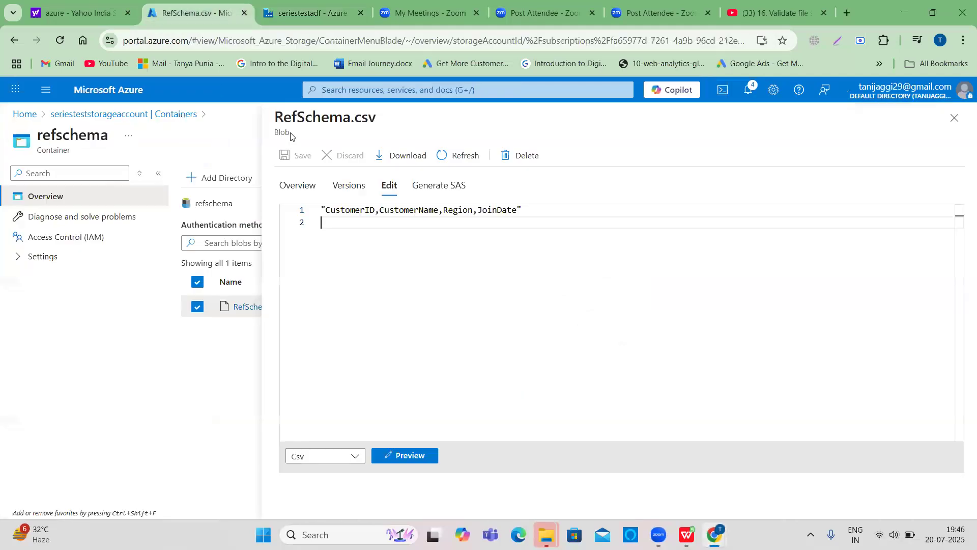
- Open customer_info.csv in seriestestcontainer and preview its contents, examining the header row
click(960, 116)
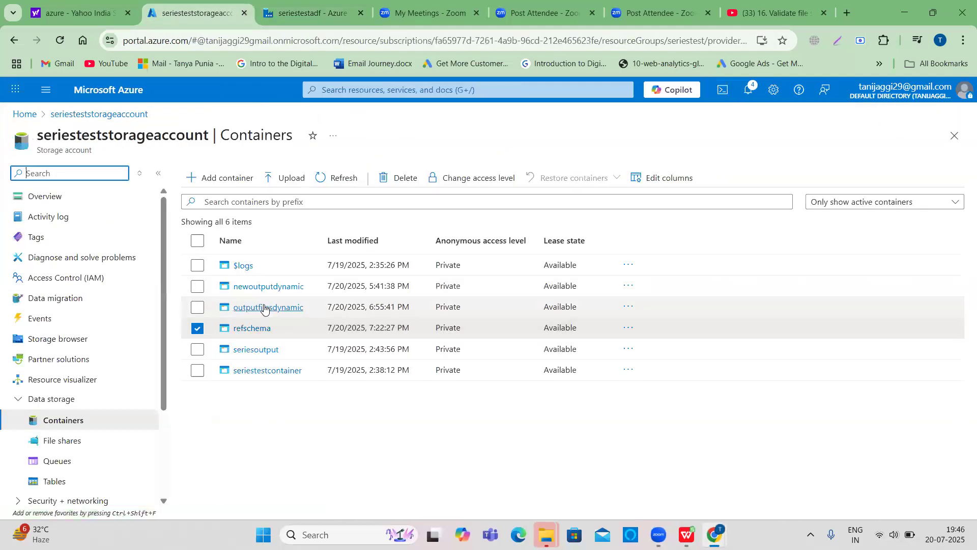
click(258, 372)
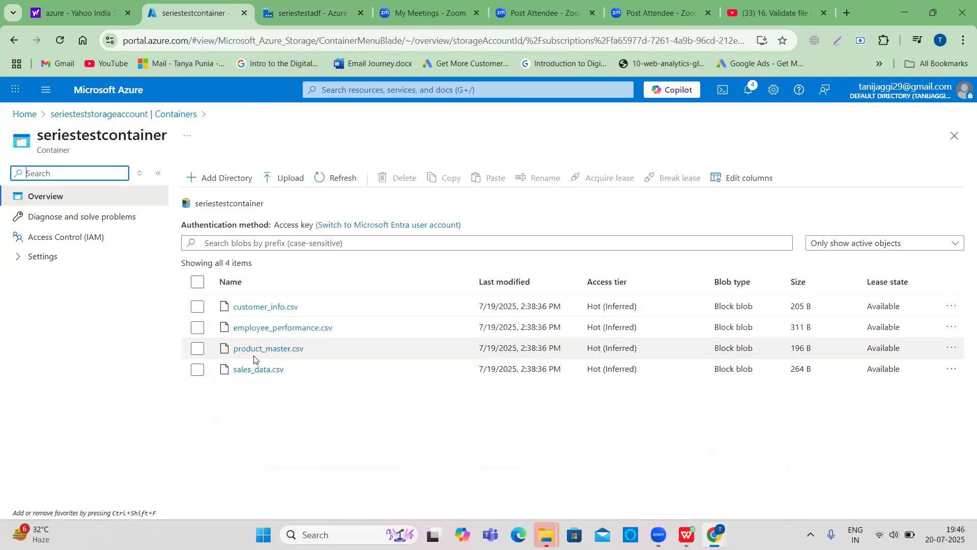
click(267, 307)
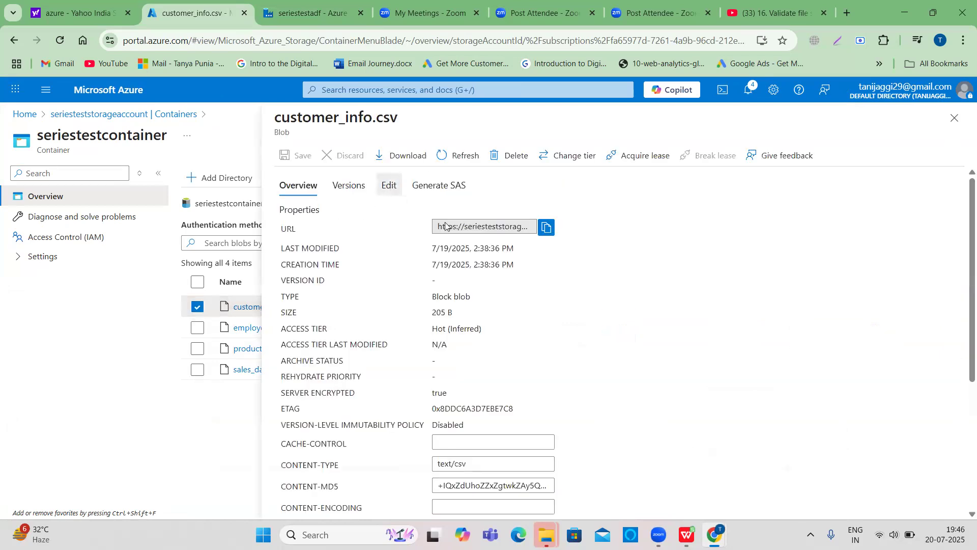
click(389, 186)
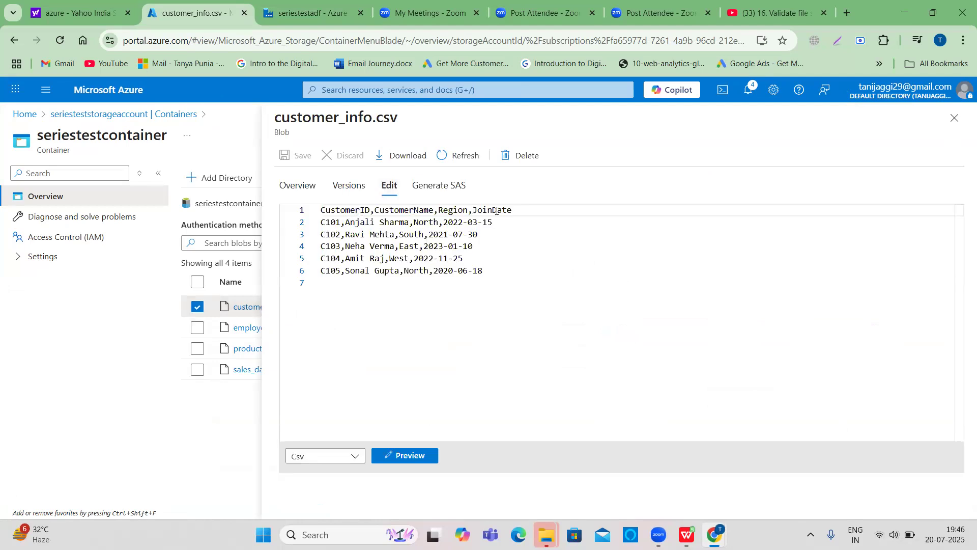
click(399, 459)
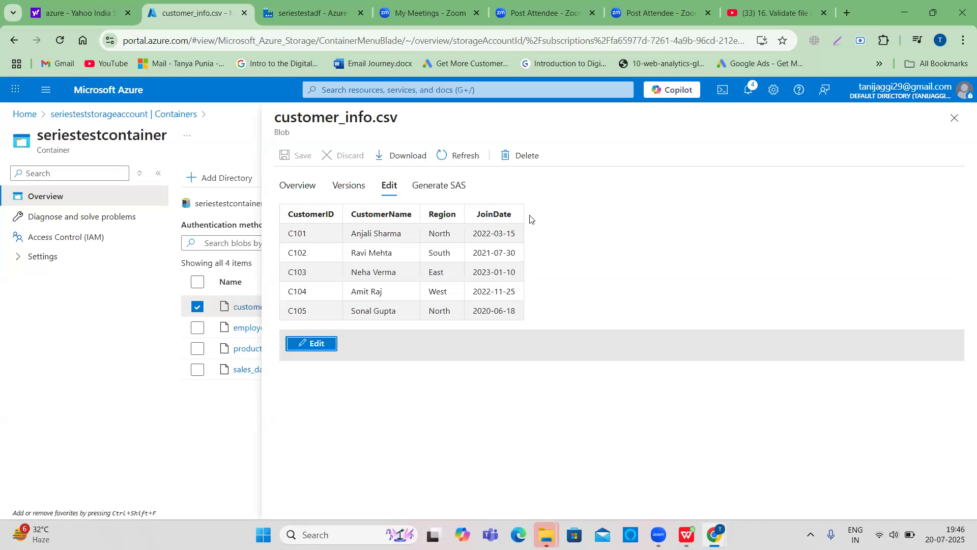
drag(304, 212, 611, 241)
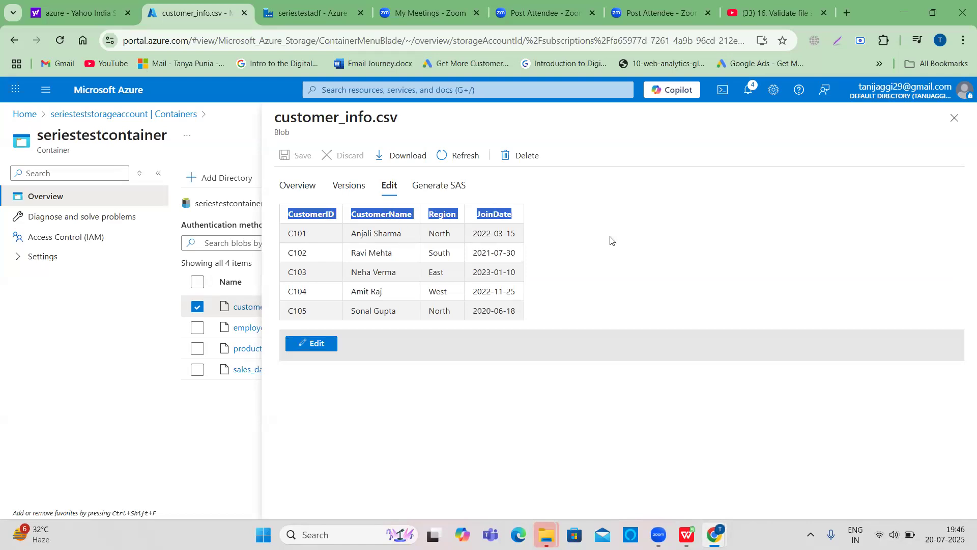
click(437, 248)
drag(289, 207, 543, 223)
click(954, 118)
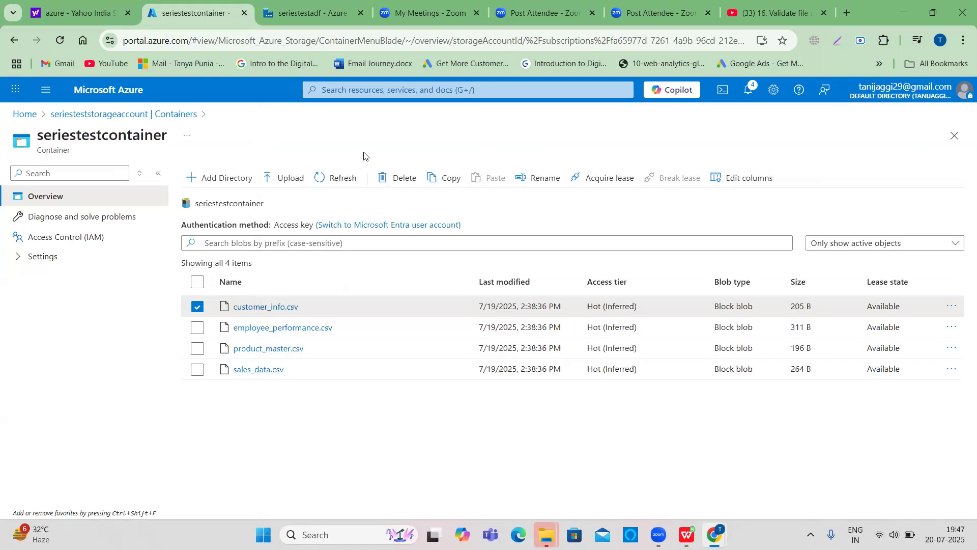
- Open RefSchema.csv in the refschema container and preview it to examine its reference header columns
click(77, 115)
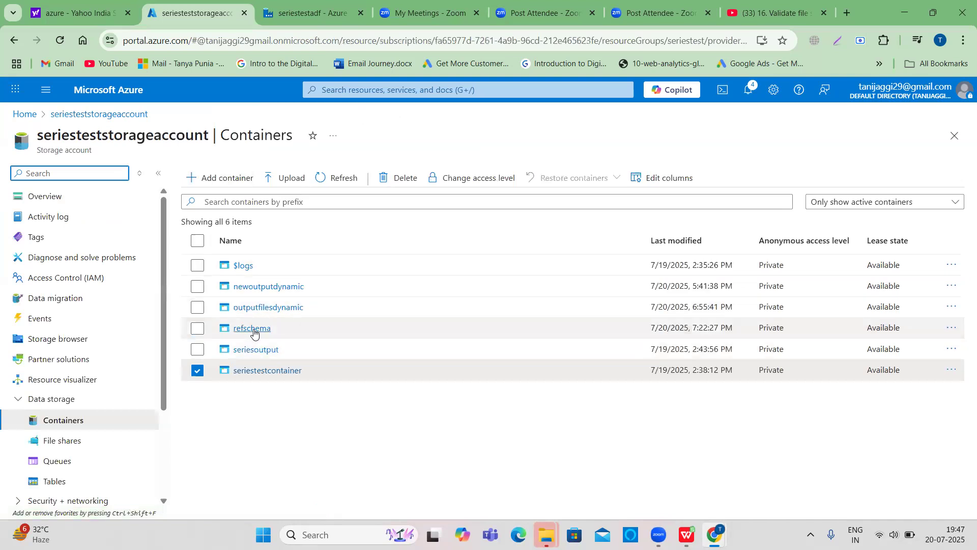
click(252, 329)
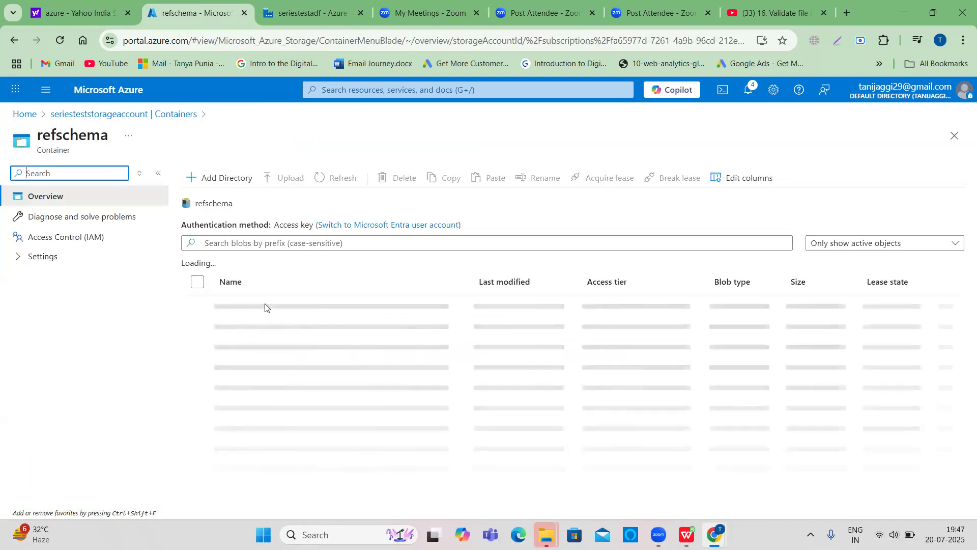
click(268, 307)
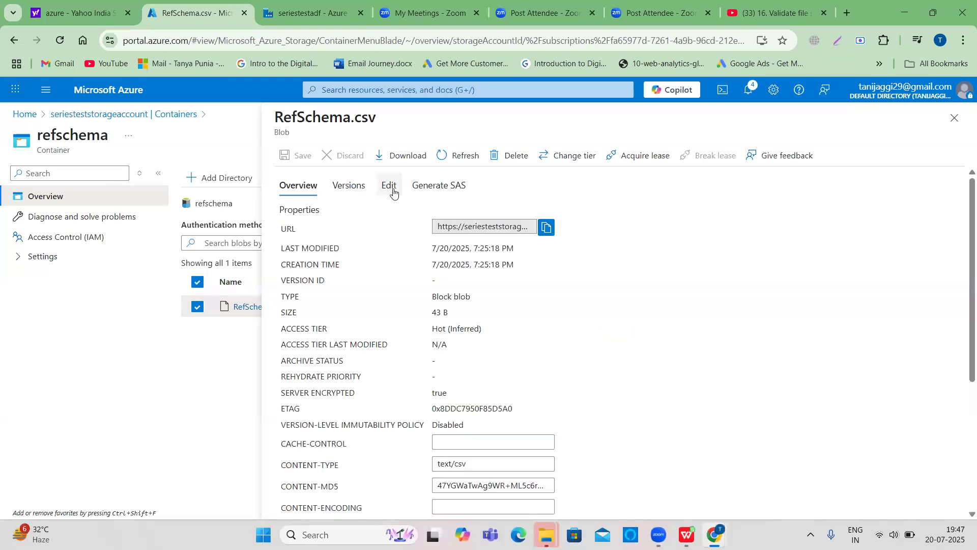
click(390, 187)
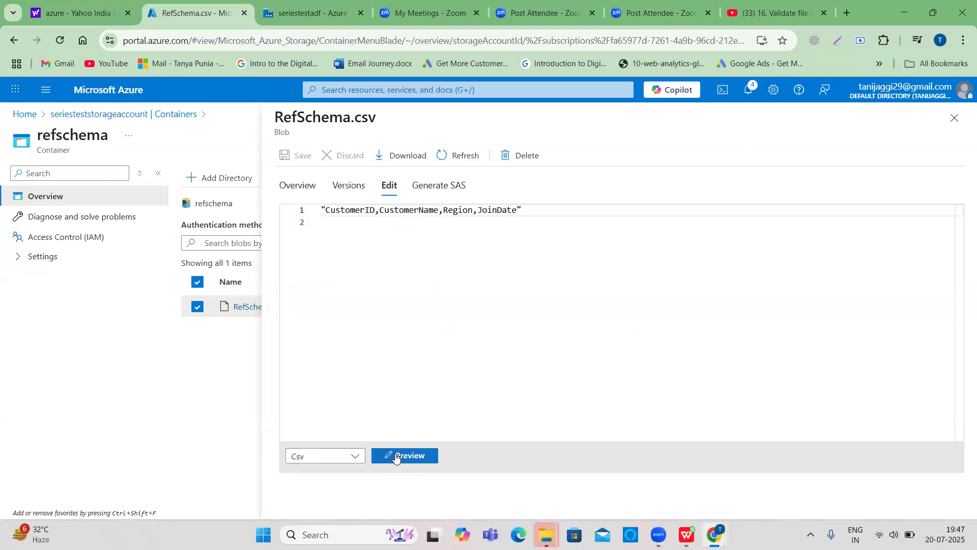
click(396, 458)
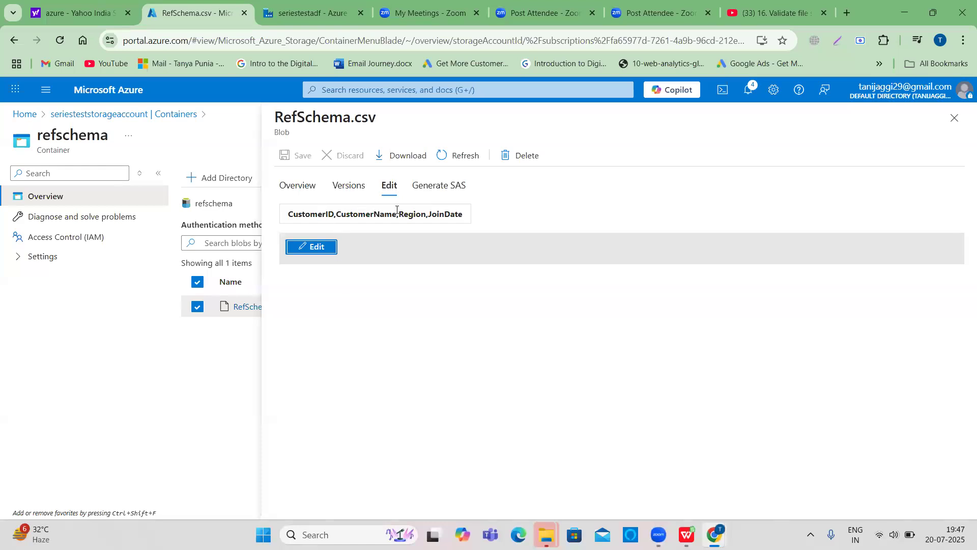
drag(464, 217, 290, 218)
click(473, 360)
click(952, 122)
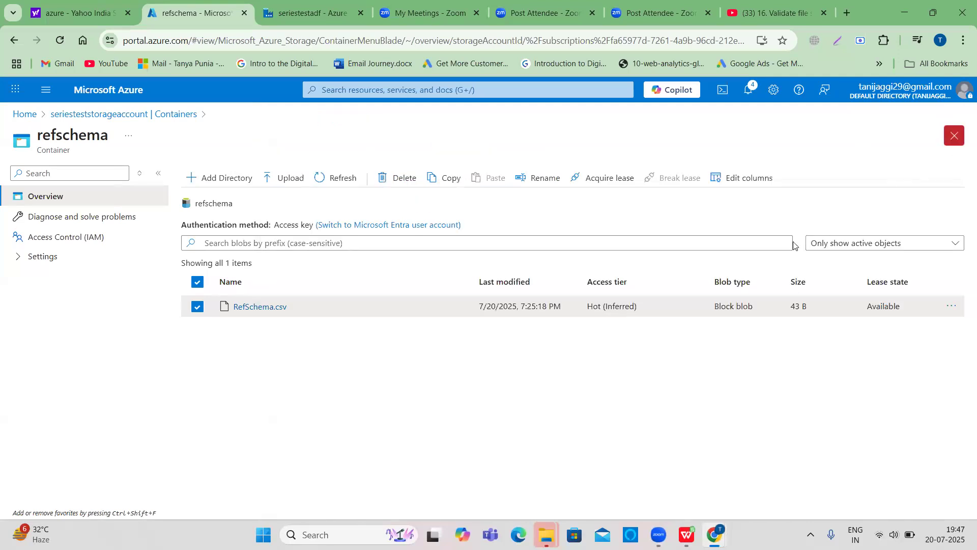
- Switch to the seriestestadf Data Factory tab and create a new pipeline
click(290, 15)
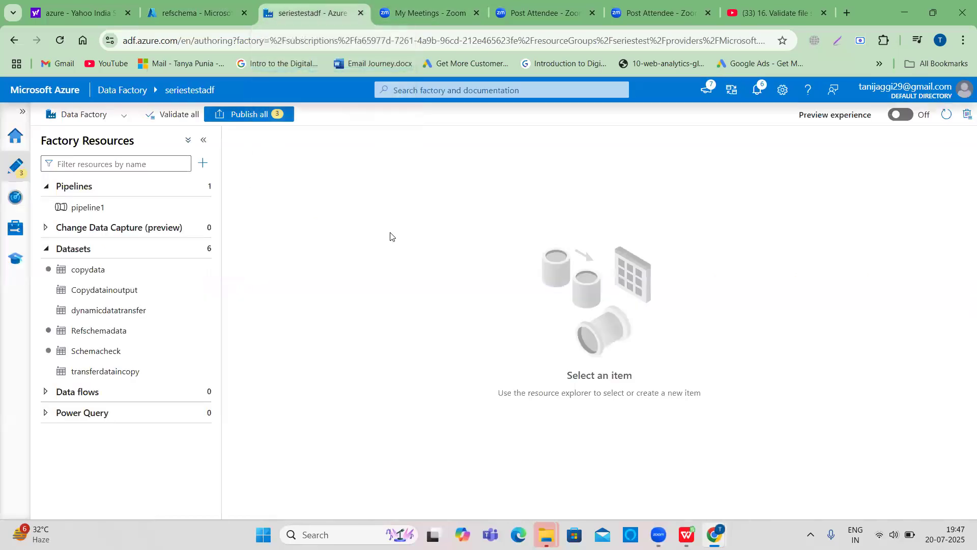
click(202, 163)
mouse_move(240, 189)
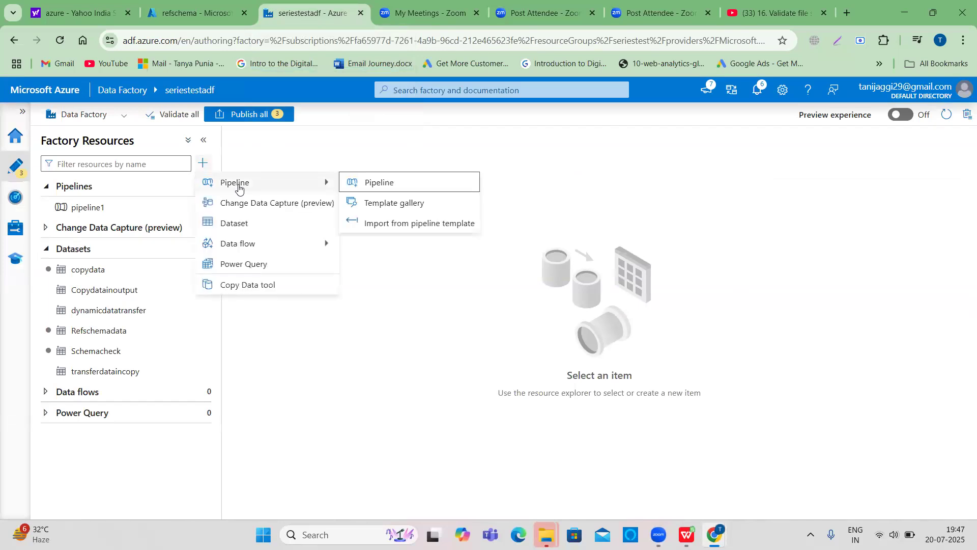
click(390, 186)
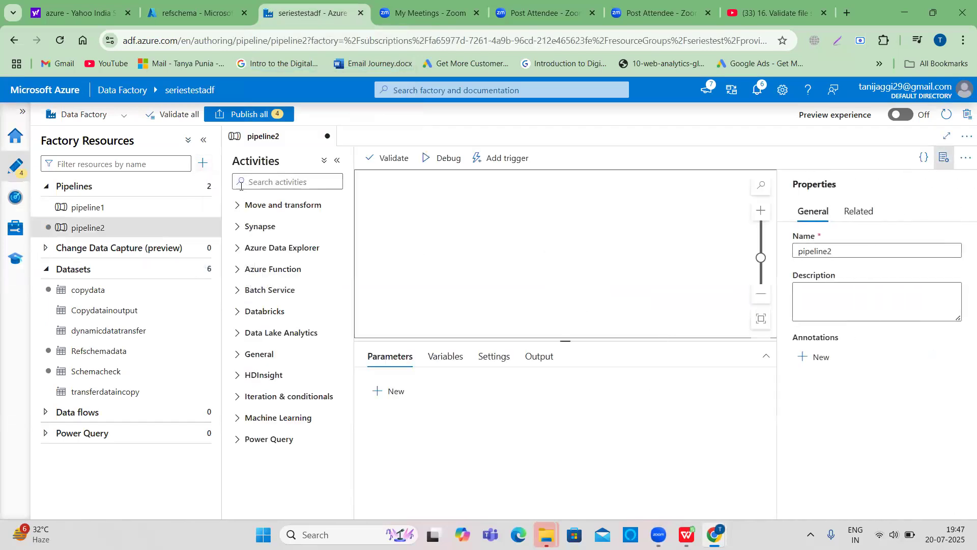
- Search the activities for "get" and add a Get Metadata activity to the pipeline canvas
click(251, 182)
text(get)
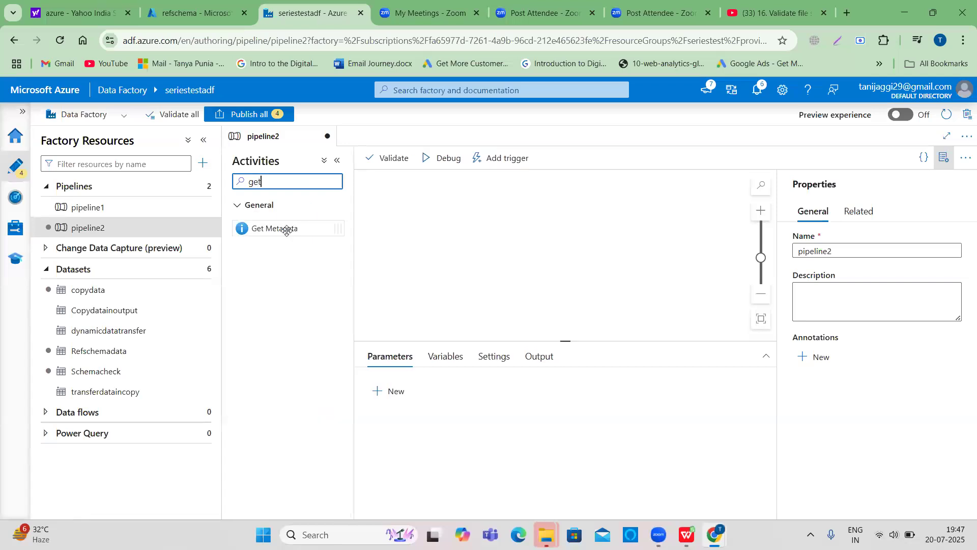
drag(286, 230, 480, 199)
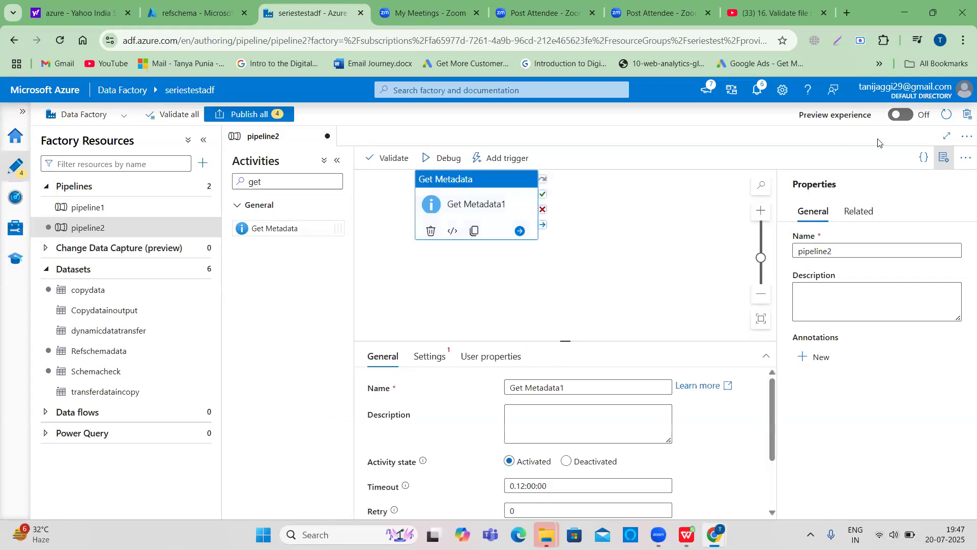
- Rename the Get Metadata activity to Schemacheck
click(944, 158)
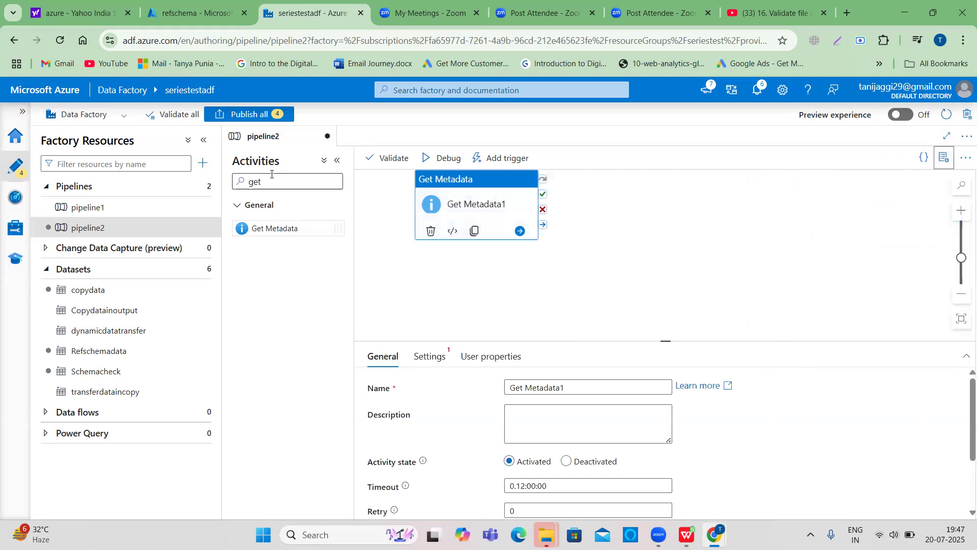
click(204, 139)
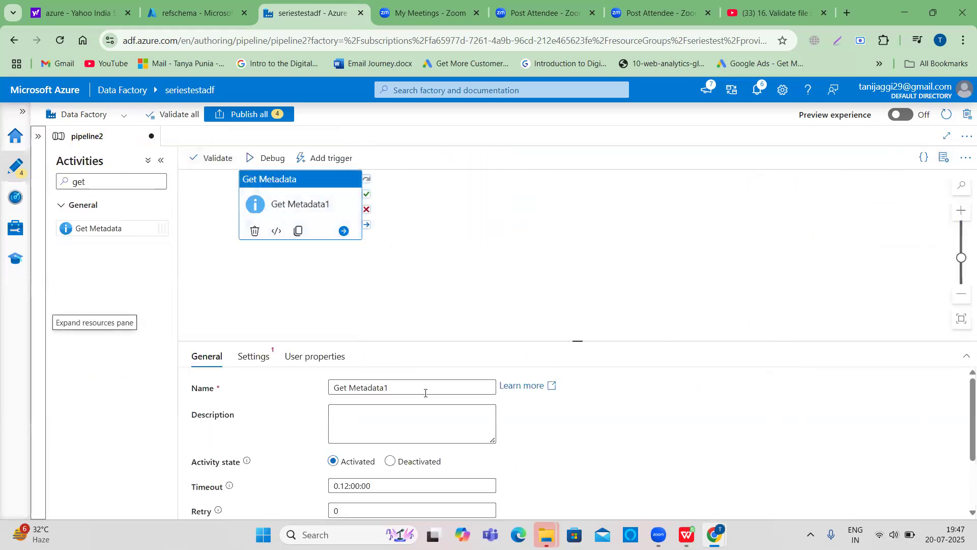
drag(400, 387, 320, 391)
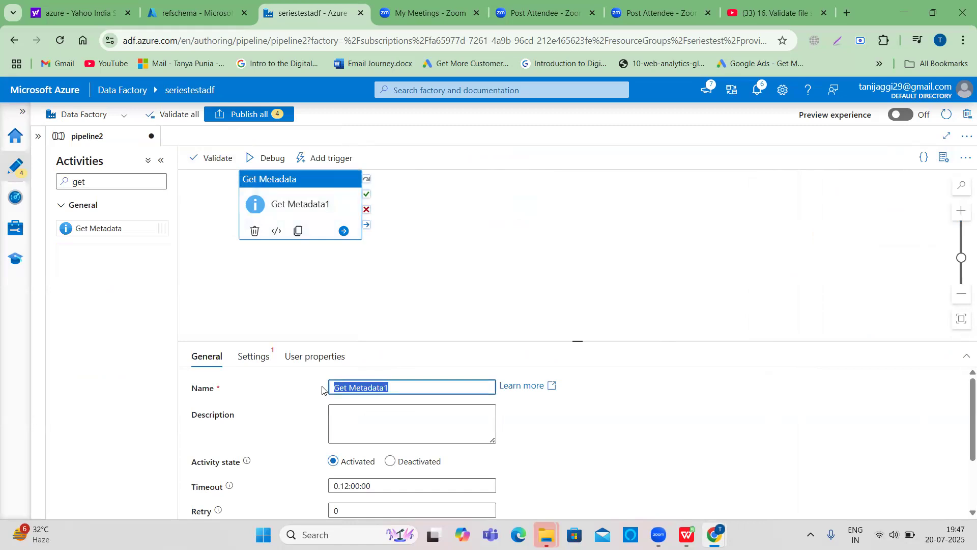
text(Schemacheck)
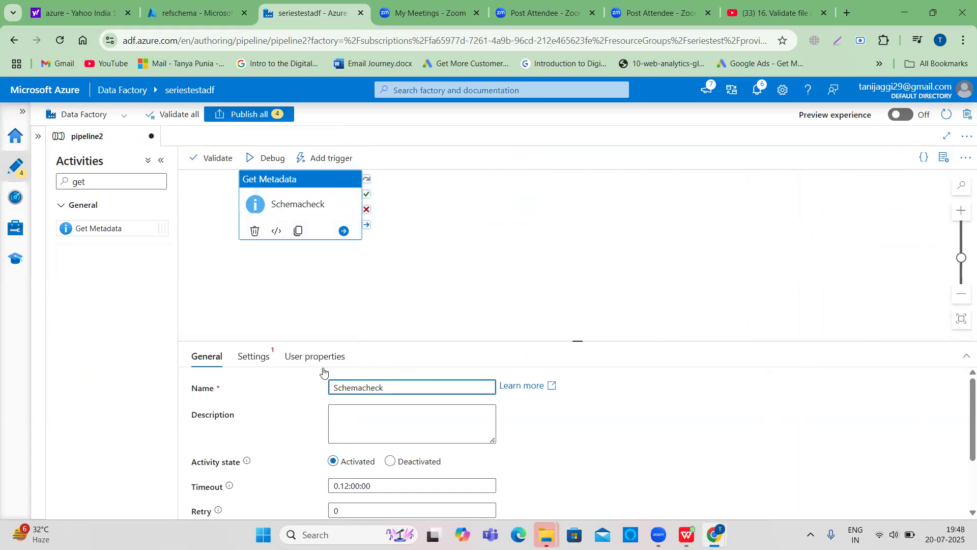
- Start a new dataset for the activity using Azure Data Lake Storage Gen2 with the DelimitedText format
click(260, 363)
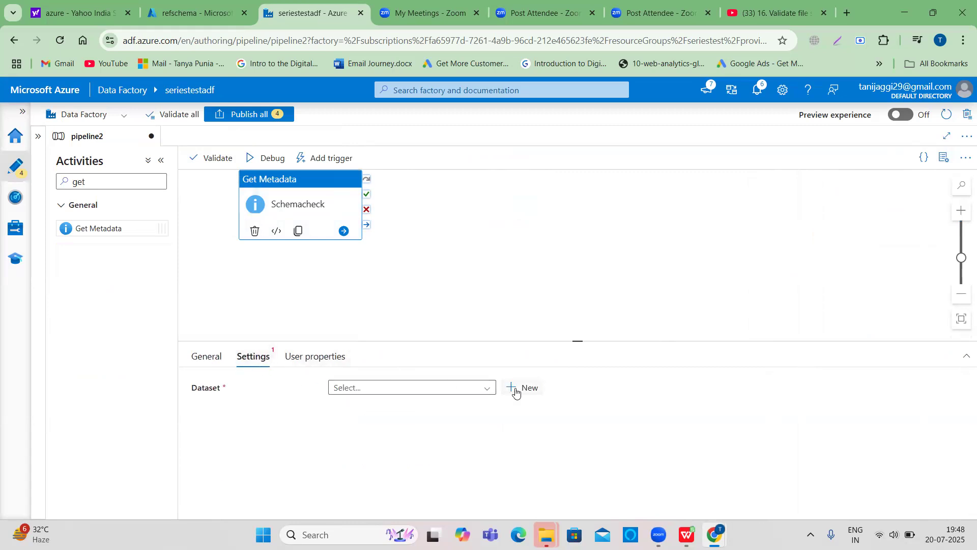
click(516, 391)
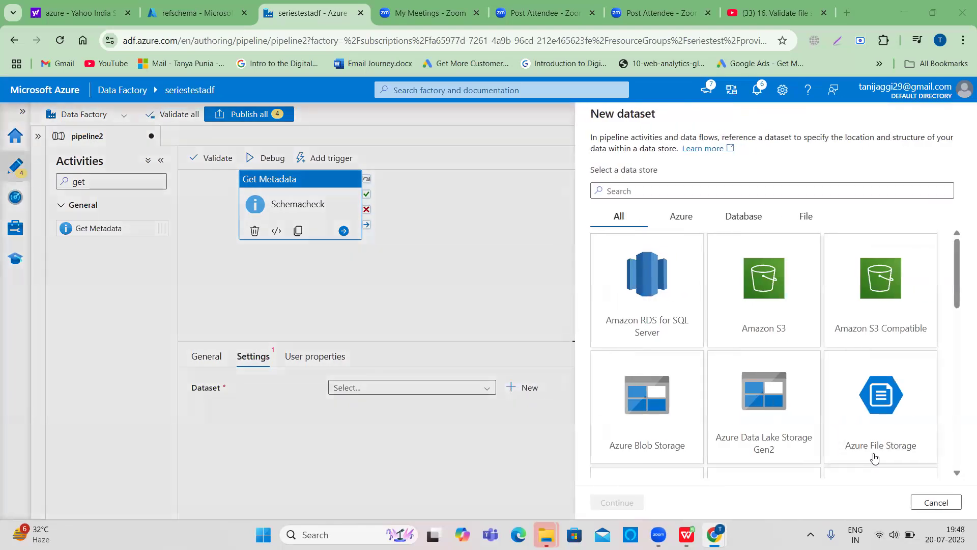
click(875, 456)
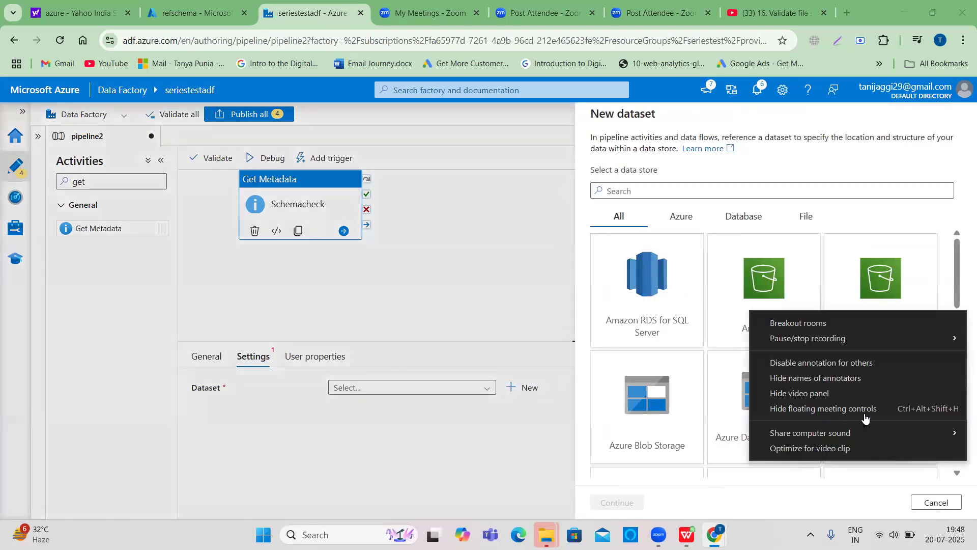
click(864, 415)
click(756, 420)
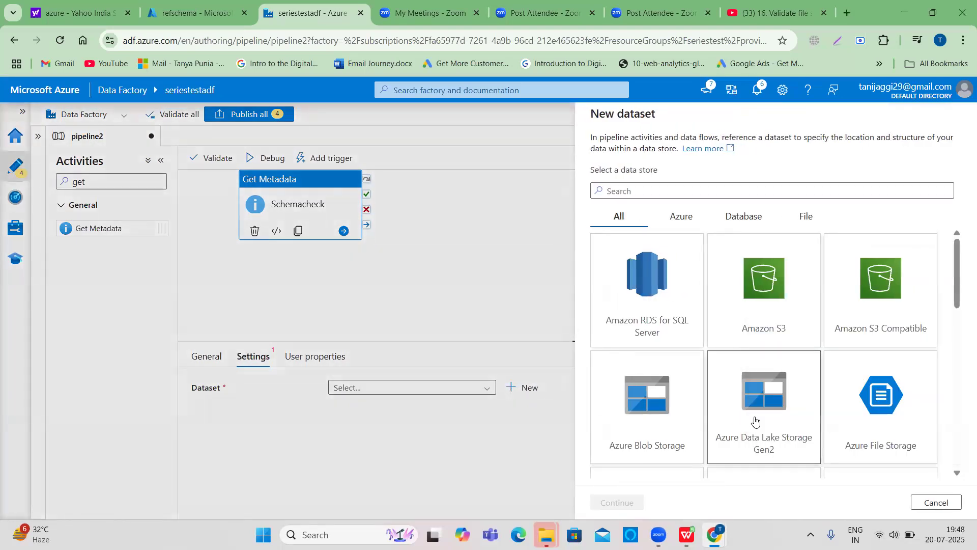
click(617, 502)
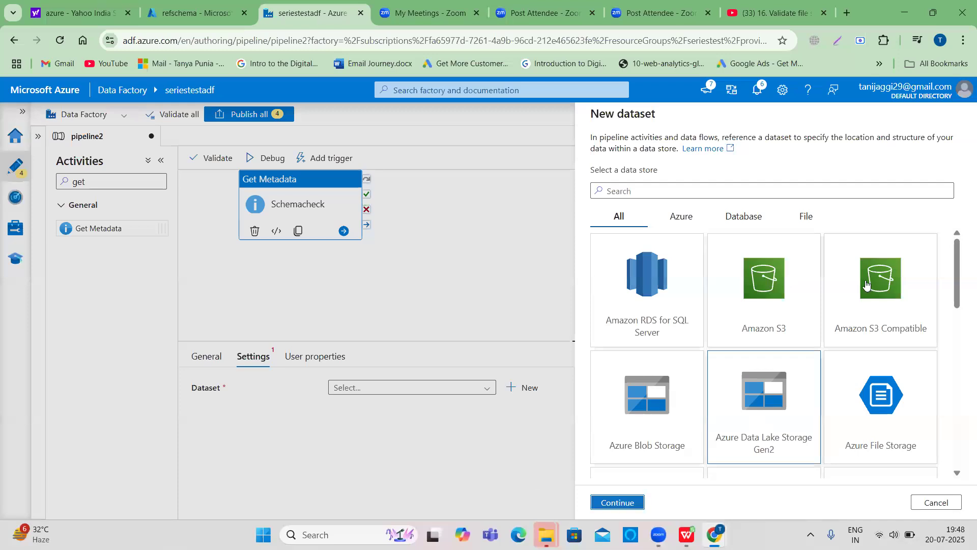
click(866, 266)
click(609, 505)
- Name the dataset Schemchecksource and select the AzureDataLakeStoragedynamicdata linked service
drag(667, 152, 588, 147)
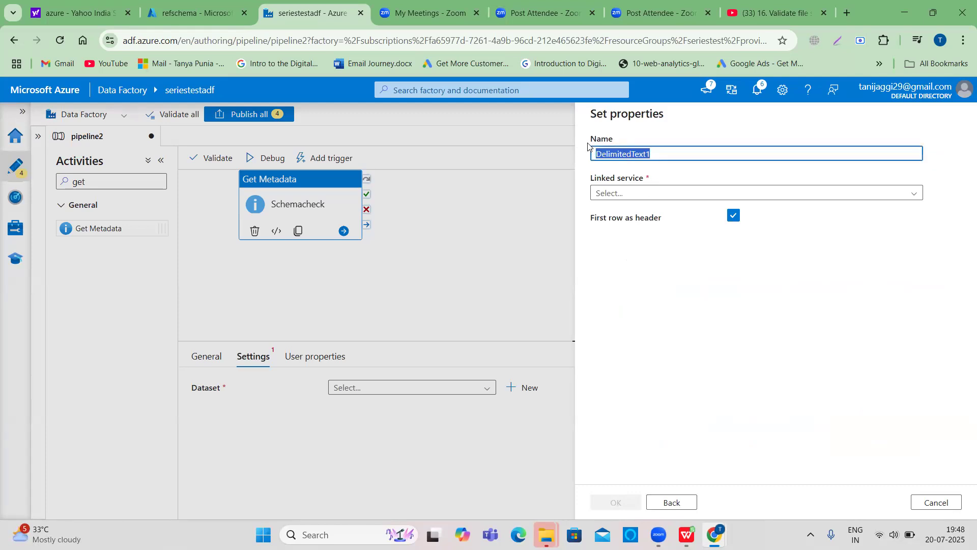
text(Schemchecksource)
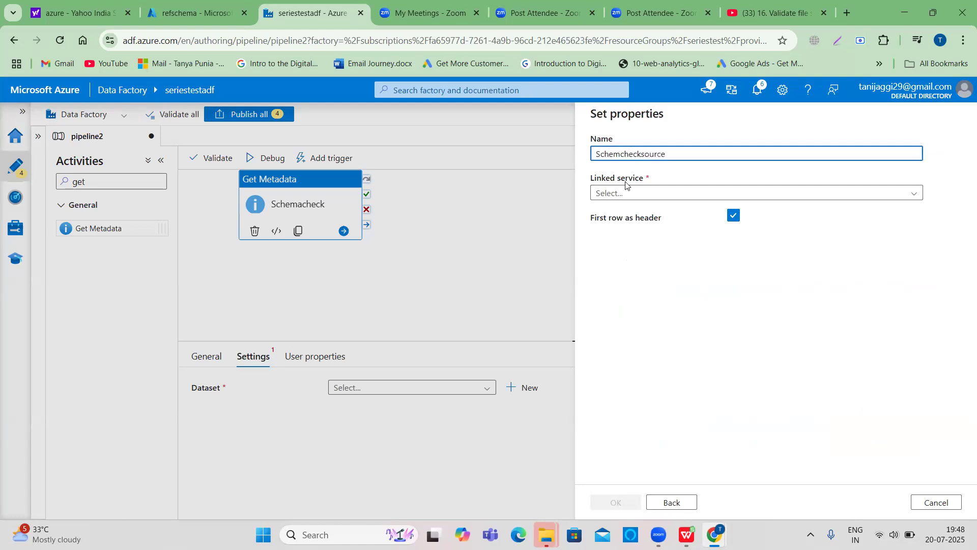
click(636, 193)
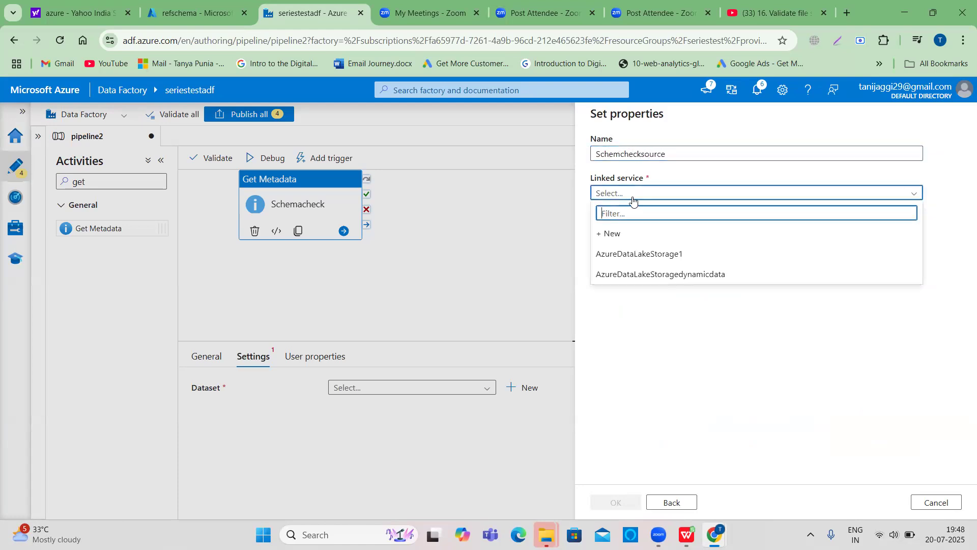
click(642, 275)
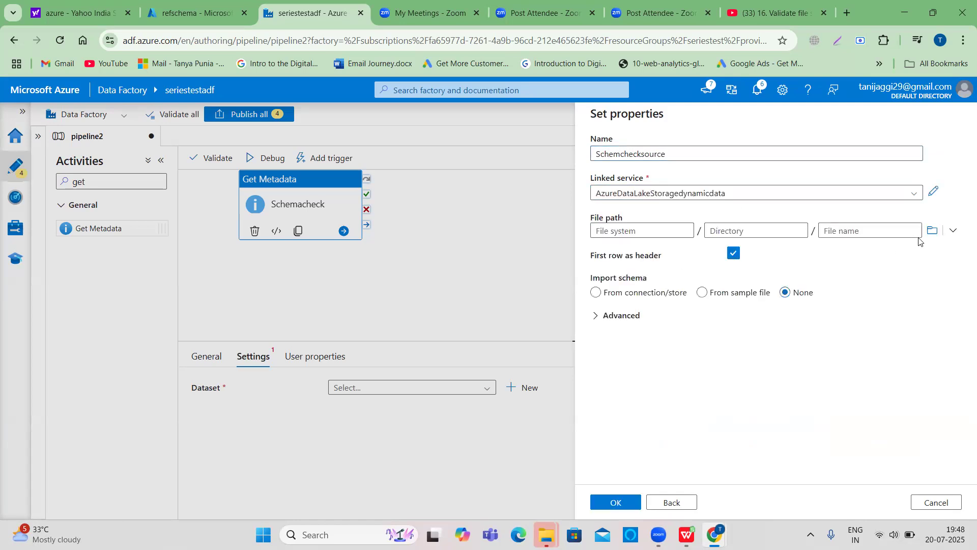
- Browse to customer_info.csv in seriestestcontainer as the file path and confirm the new dataset
click(933, 232)
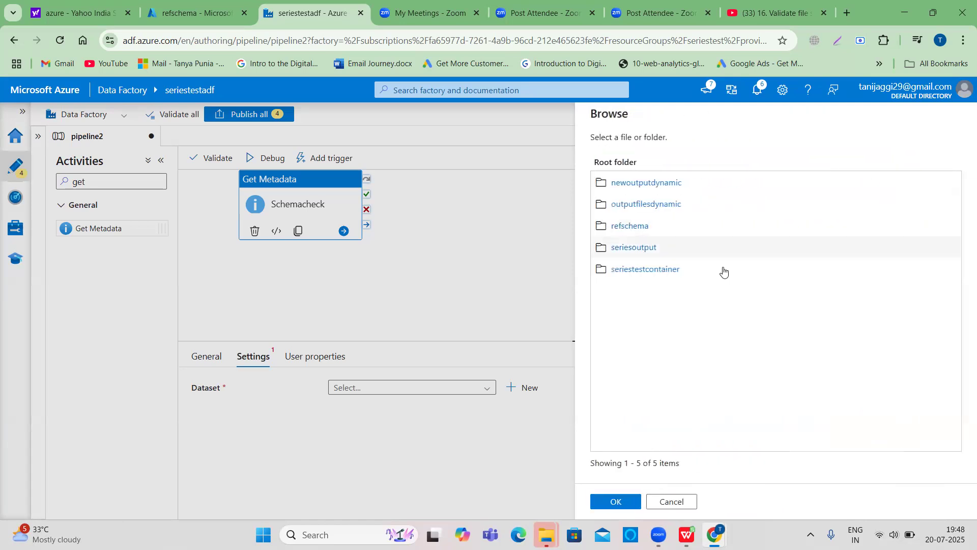
click(655, 270)
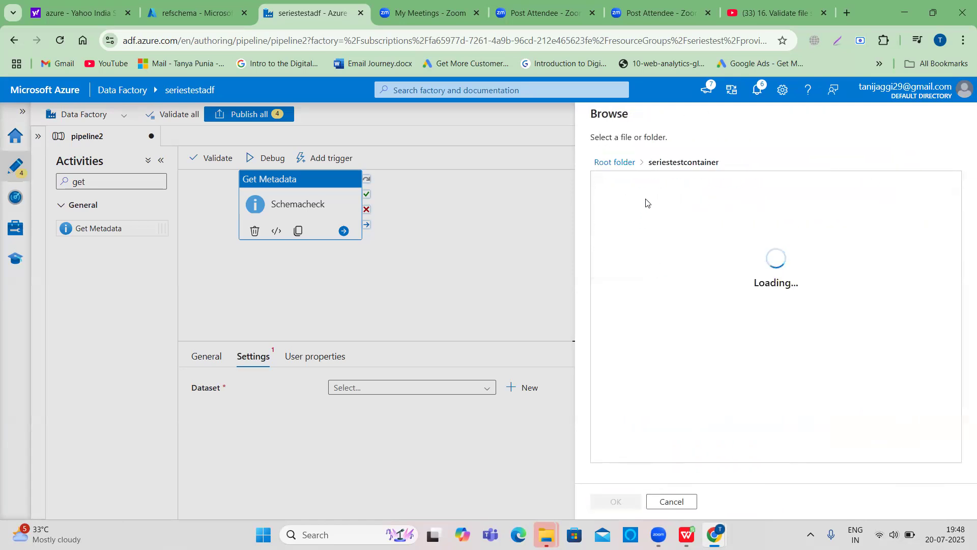
click(643, 183)
click(617, 502)
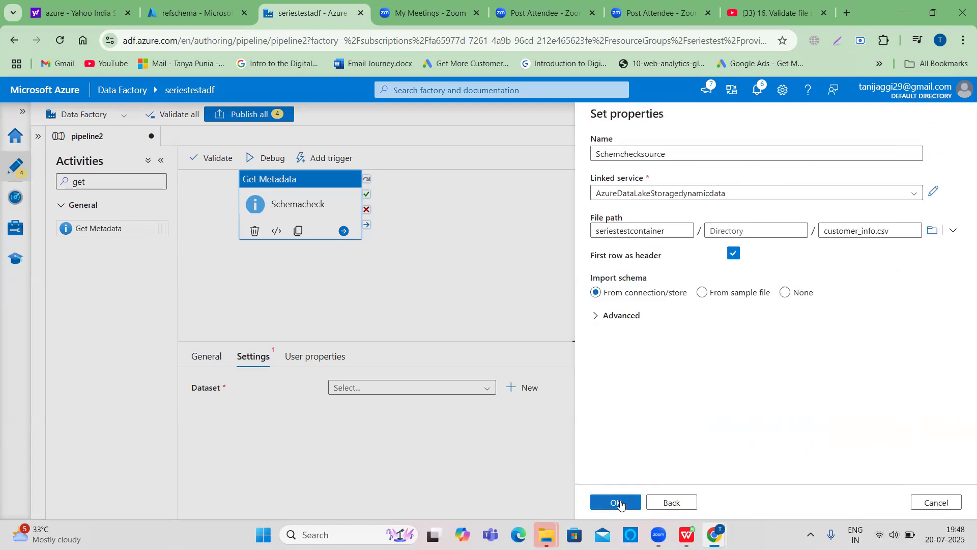
click(619, 503)
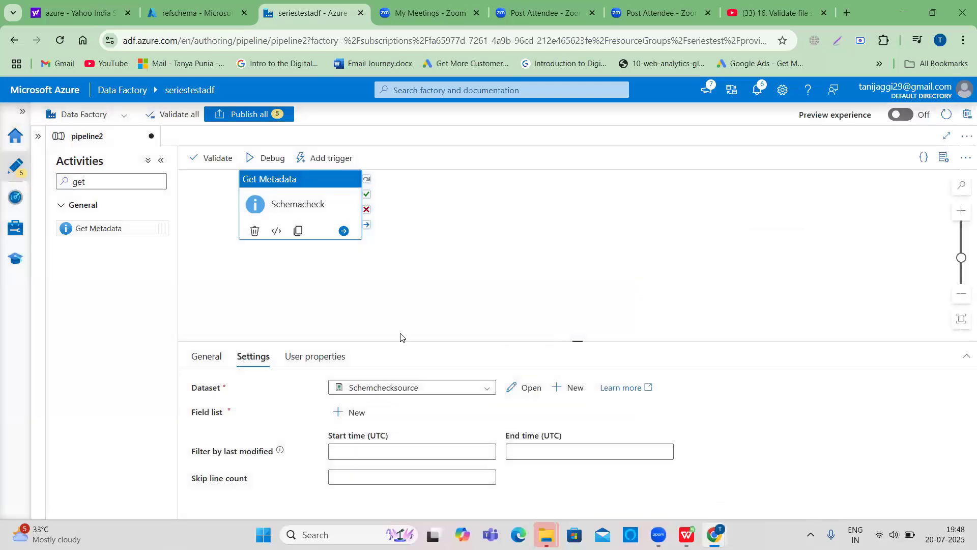
- Add a Structure argument to the Schemacheck activity's field list
scroll(403, 337, down, 1)
scroll(530, 301, down, 1)
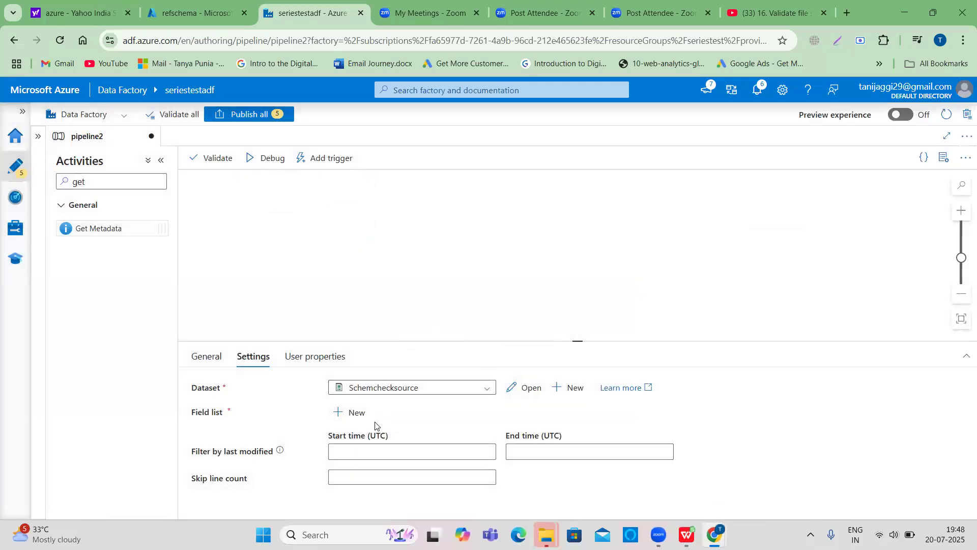
click(358, 420)
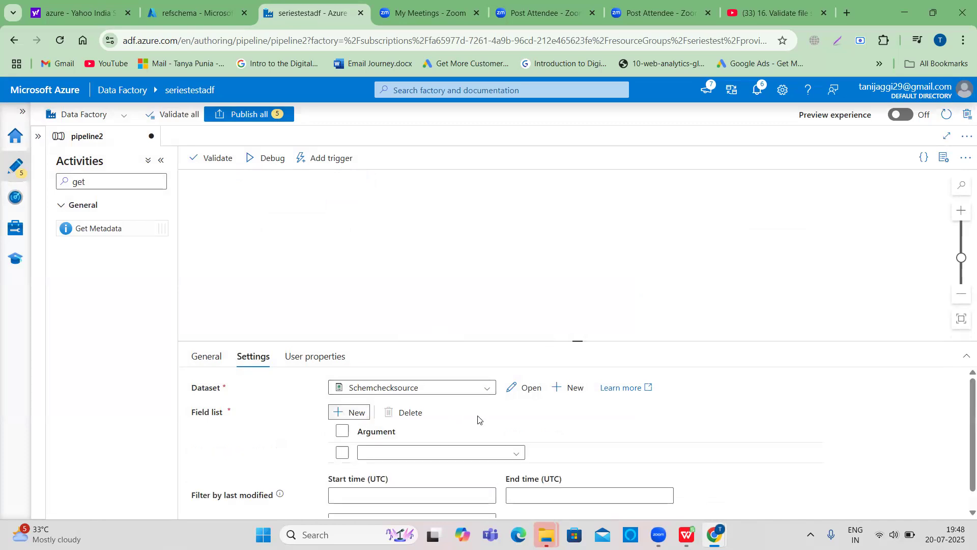
scroll(481, 420, down, 1)
click(515, 433)
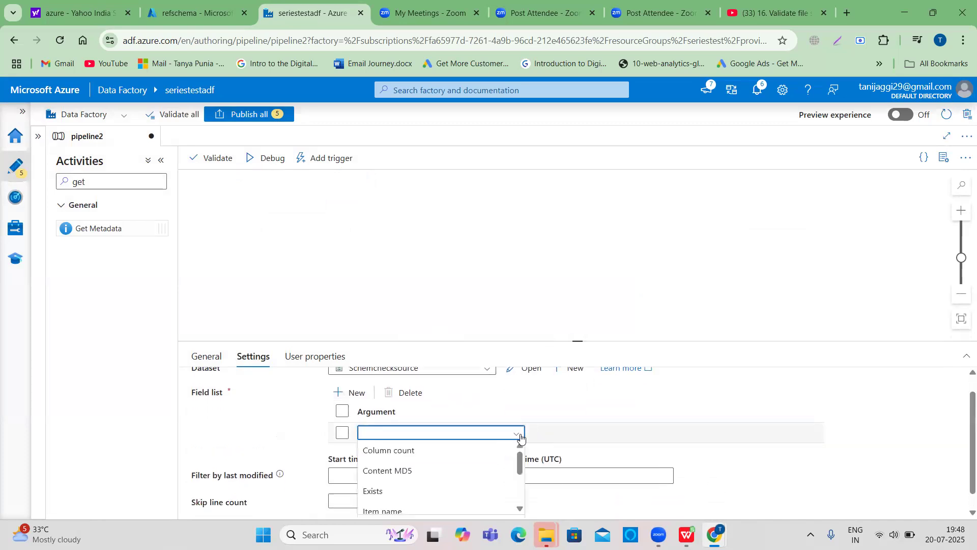
scroll(458, 466, down, 4)
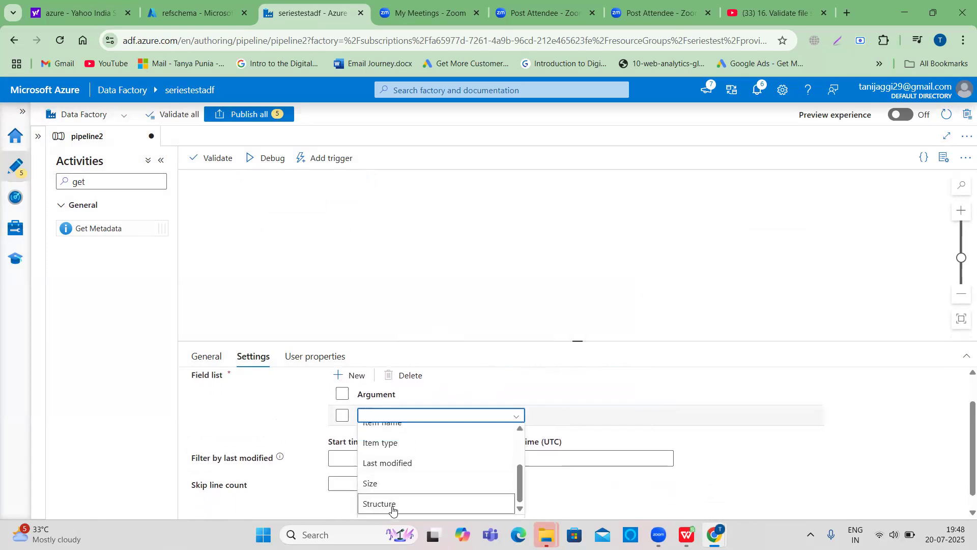
click(392, 505)
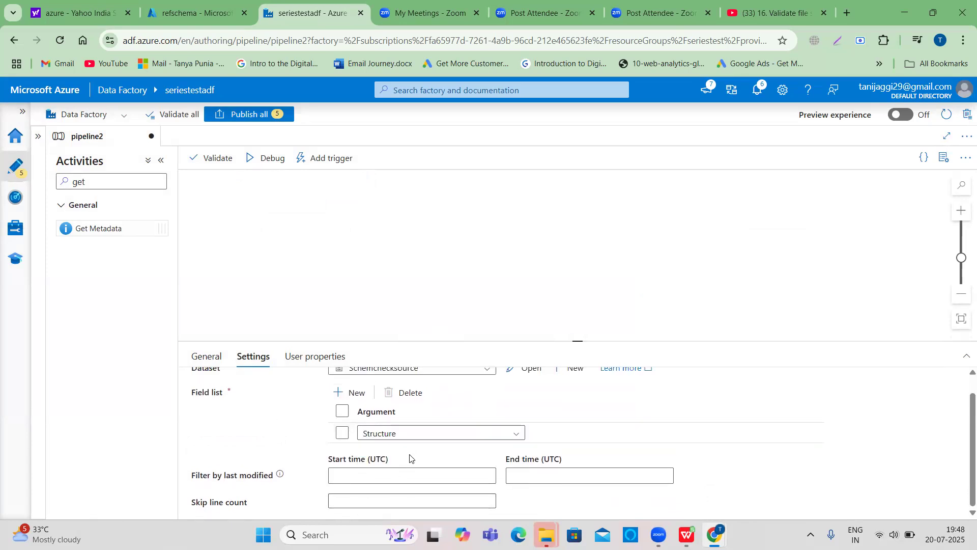
- Debug-run the pipeline and refresh its run output
scroll(410, 457, up, 1)
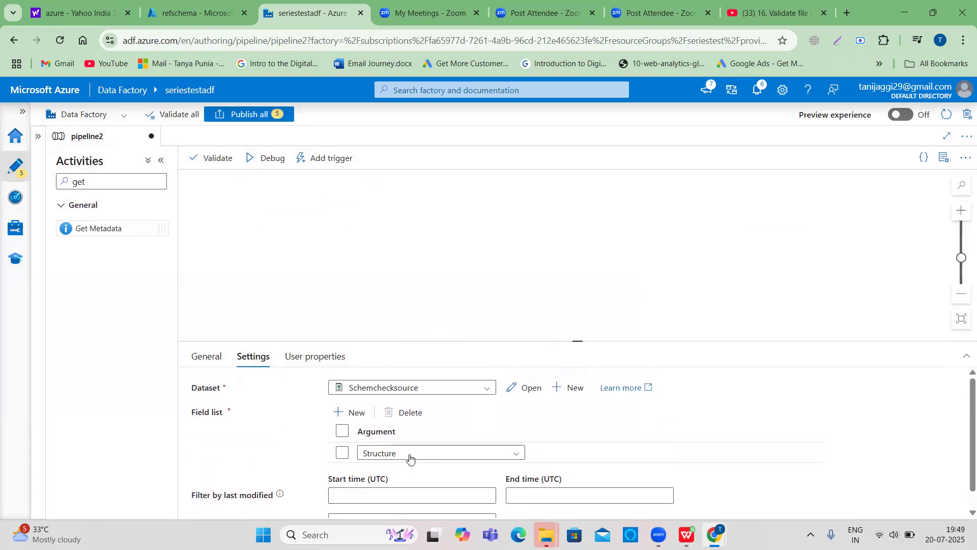
scroll(407, 458, down, 1)
scroll(484, 452, up, 1)
click(220, 357)
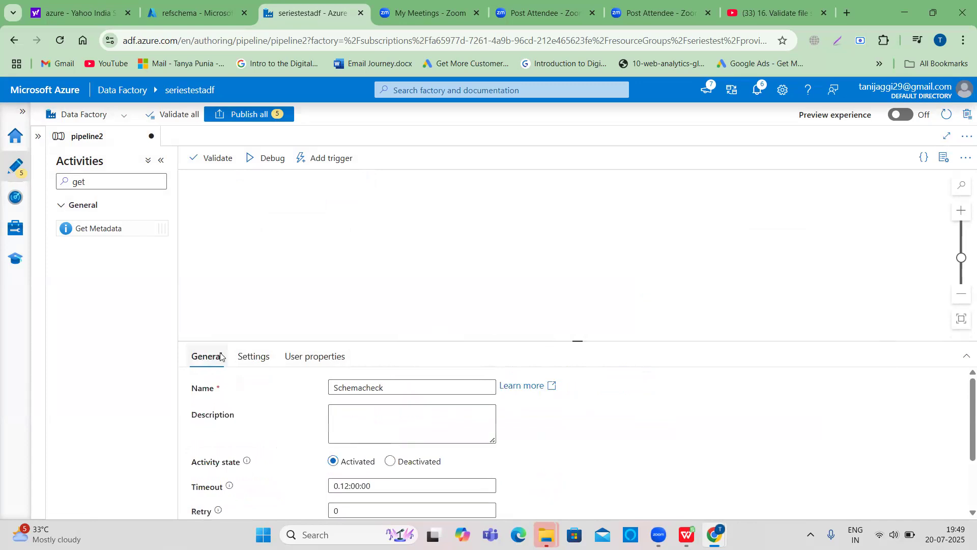
scroll(384, 302, up, 3)
click(274, 159)
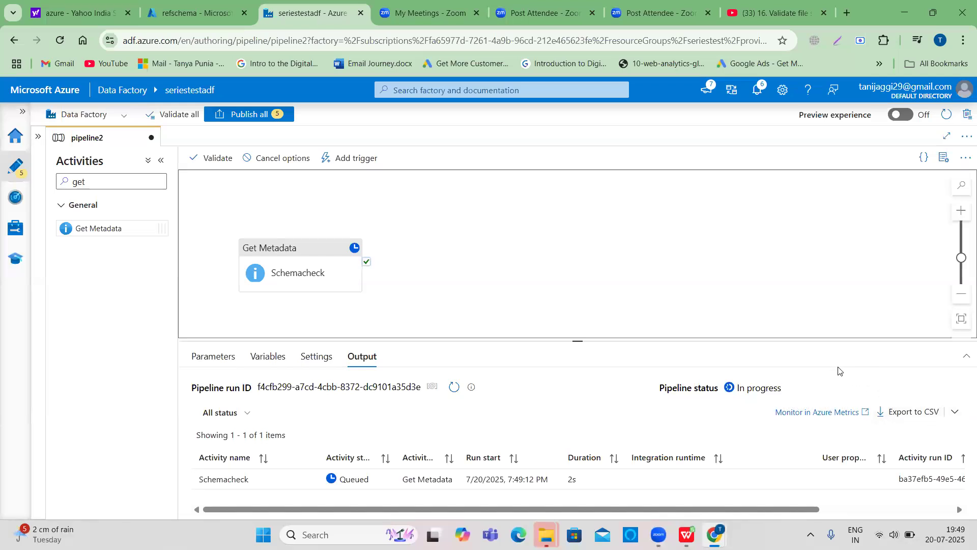
click(455, 392)
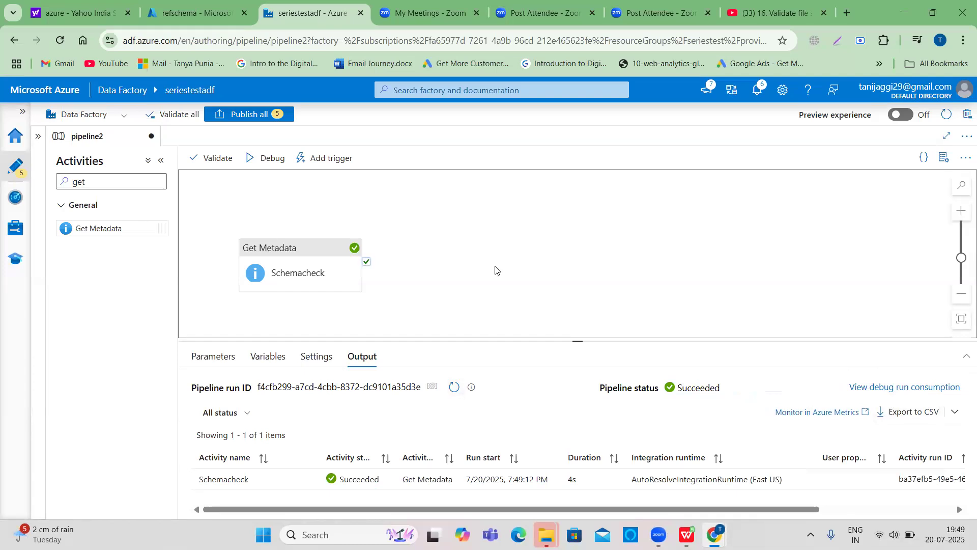
- Add a second Get Metadata activity to the canvas and name it SchemacheckfromRef
scroll(493, 275, down, 1)
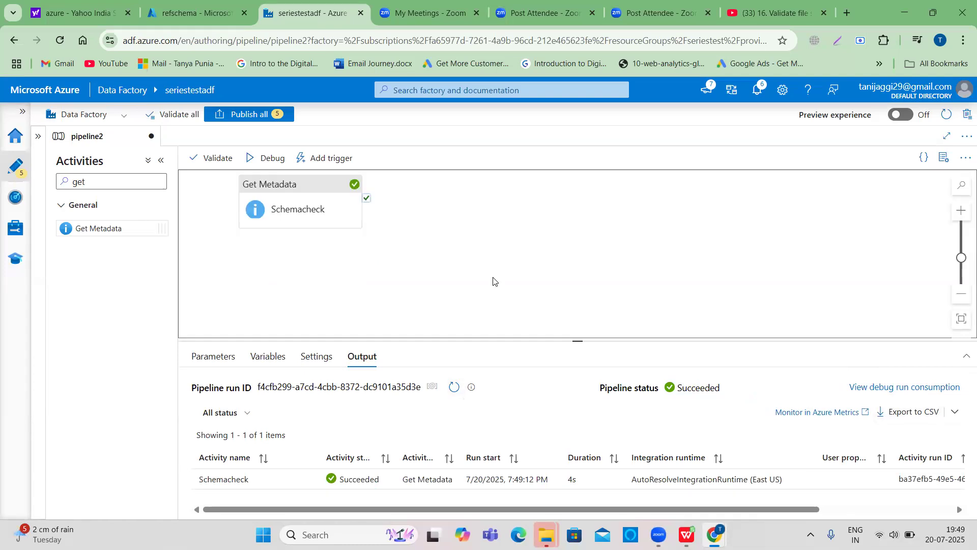
click(77, 182)
double_click(77, 181)
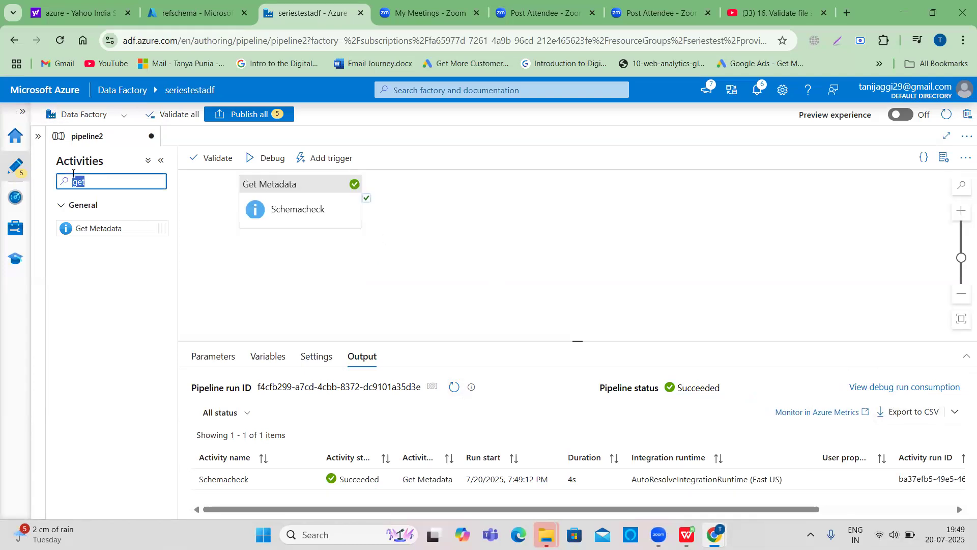
drag(104, 228, 303, 216)
drag(398, 387, 324, 383)
text(Schemacheckfrom)
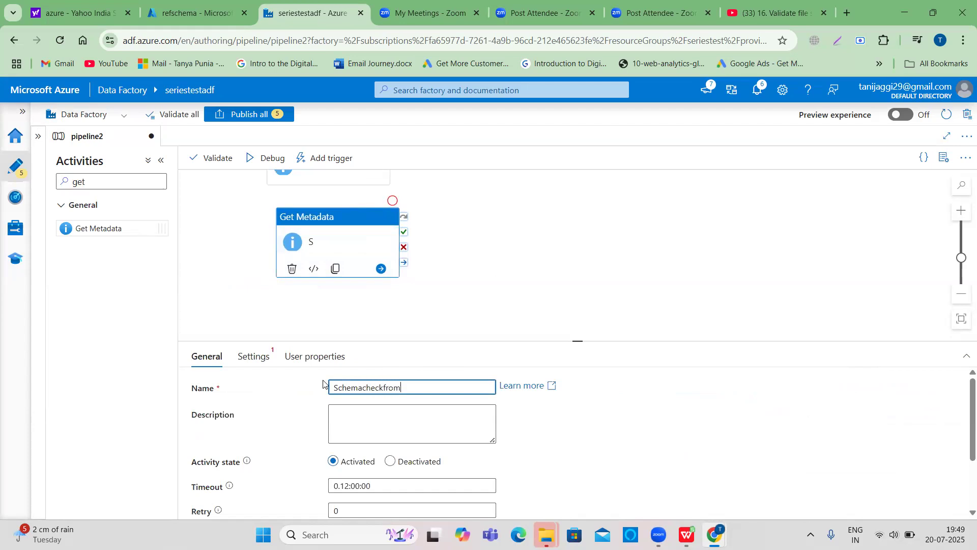
text(Ref)
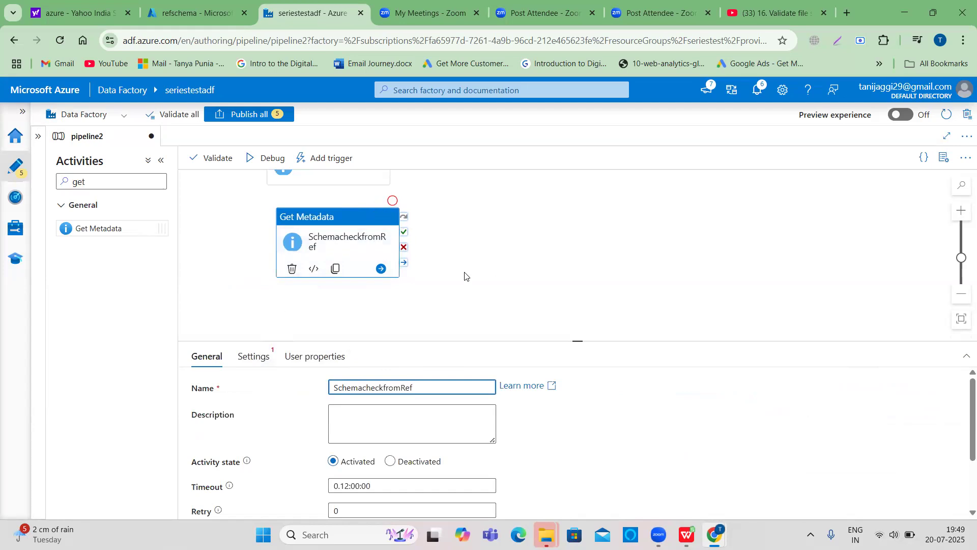
- Start a new dataset for this activity using Azure Data Lake Storage Gen2 with the DelimitedText format
click(254, 360)
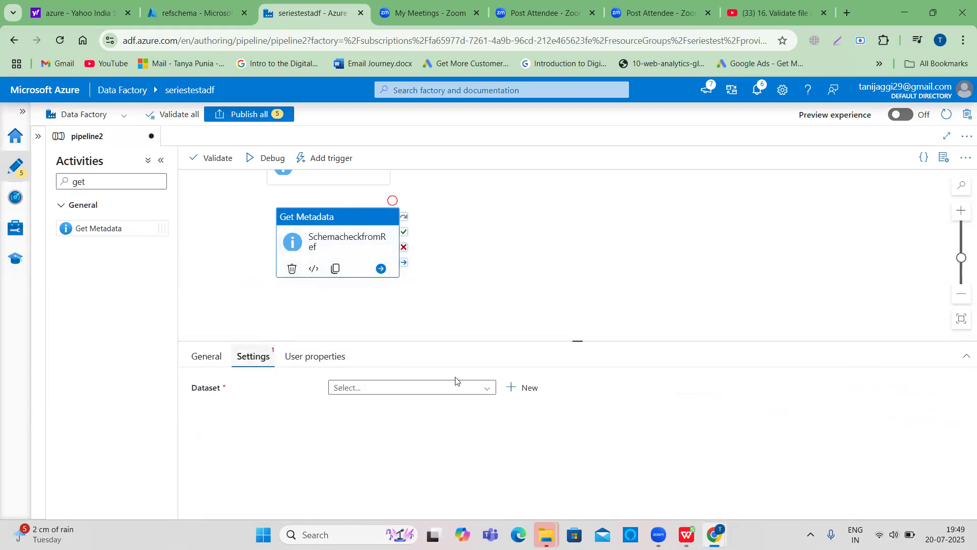
click(525, 386)
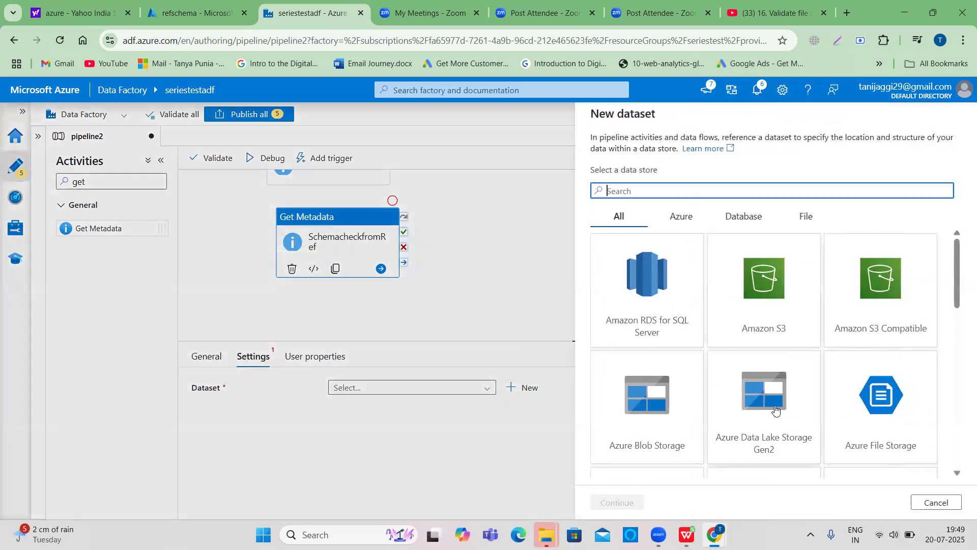
click(775, 406)
click(626, 503)
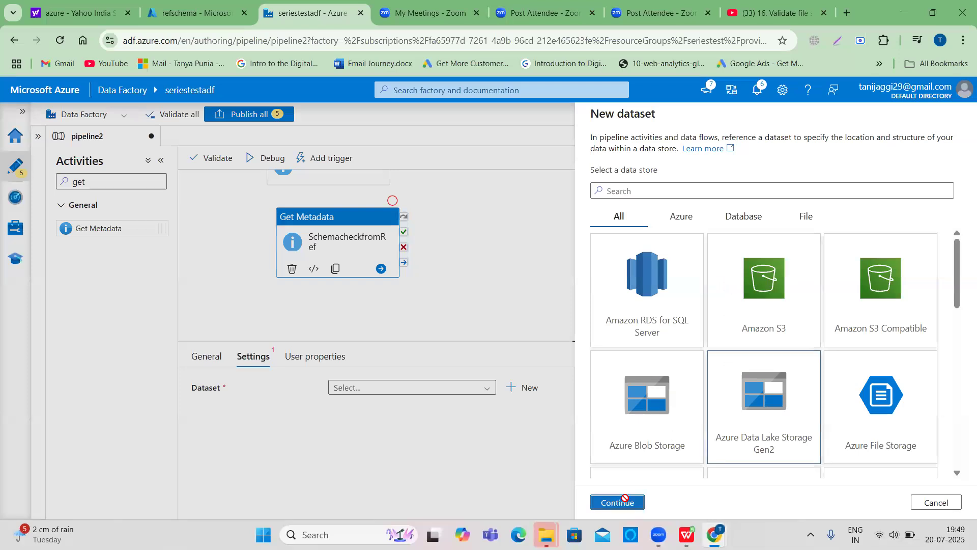
click(866, 196)
click(599, 503)
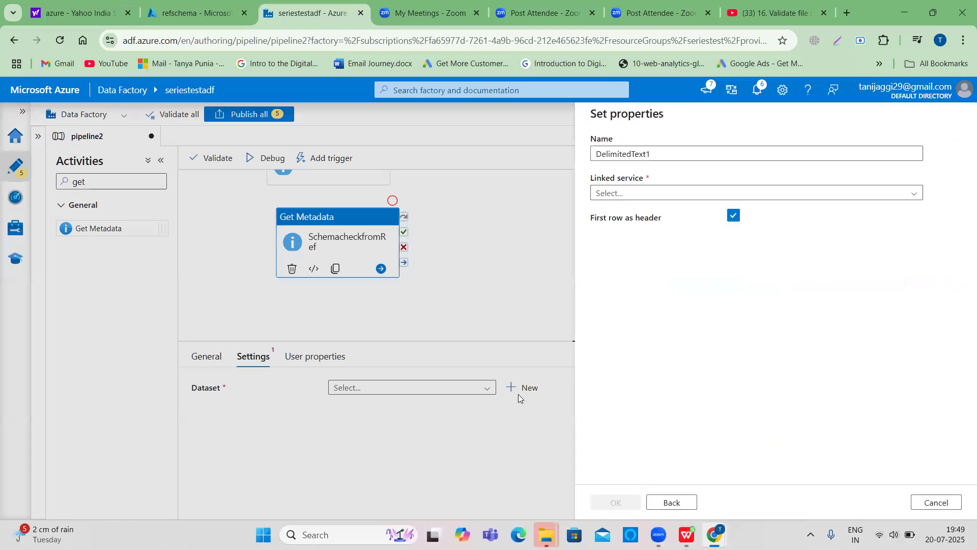
- Name the dataset Refcheck and select the AzureDataLakeStoragedynamicdata linked service
double_click(602, 152)
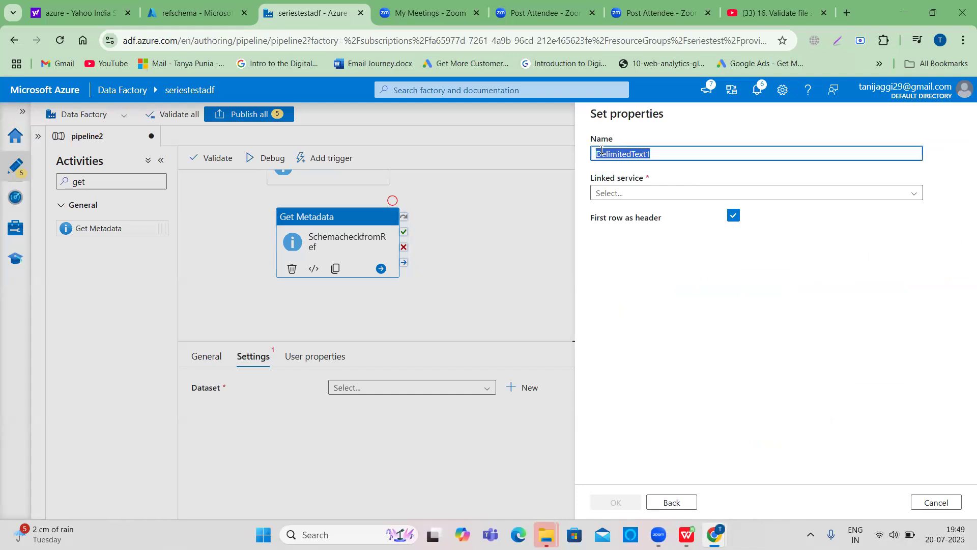
text(Refcheck)
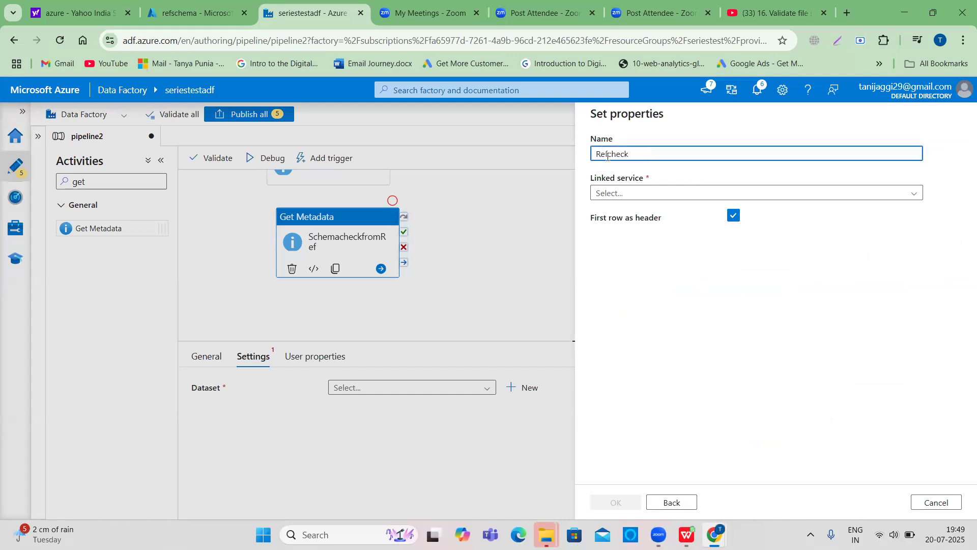
click(655, 206)
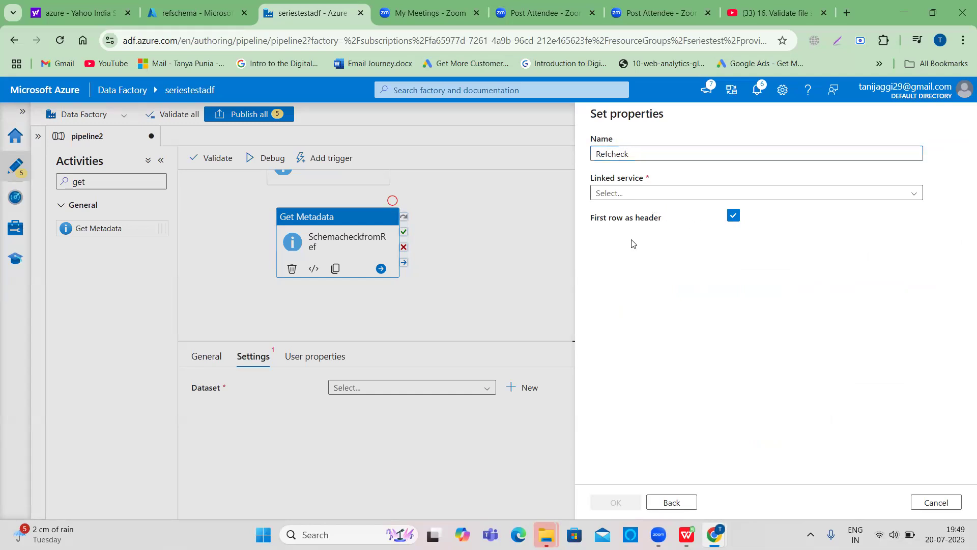
click(636, 193)
click(685, 278)
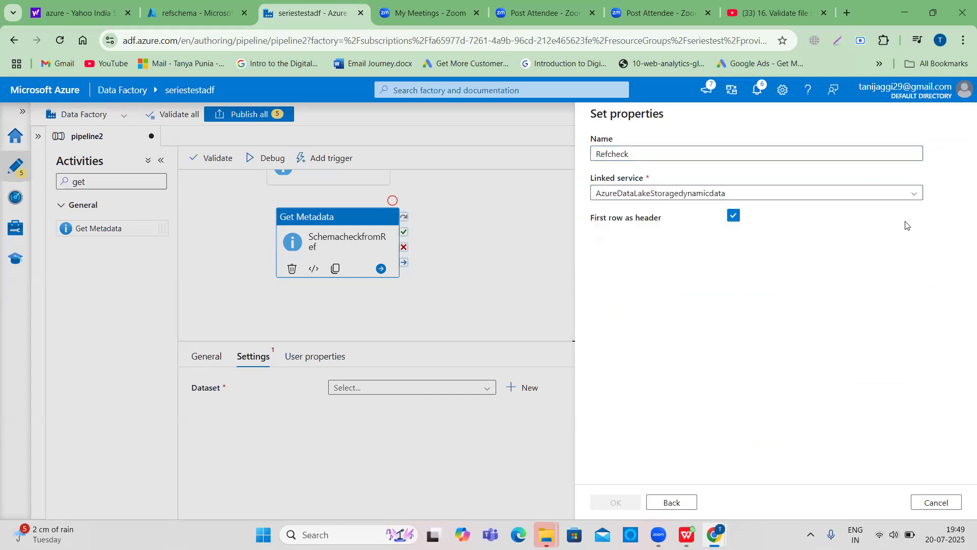
- Browse to RefSchema.csv in the refschema container as the file path and confirm the new dataset
click(930, 226)
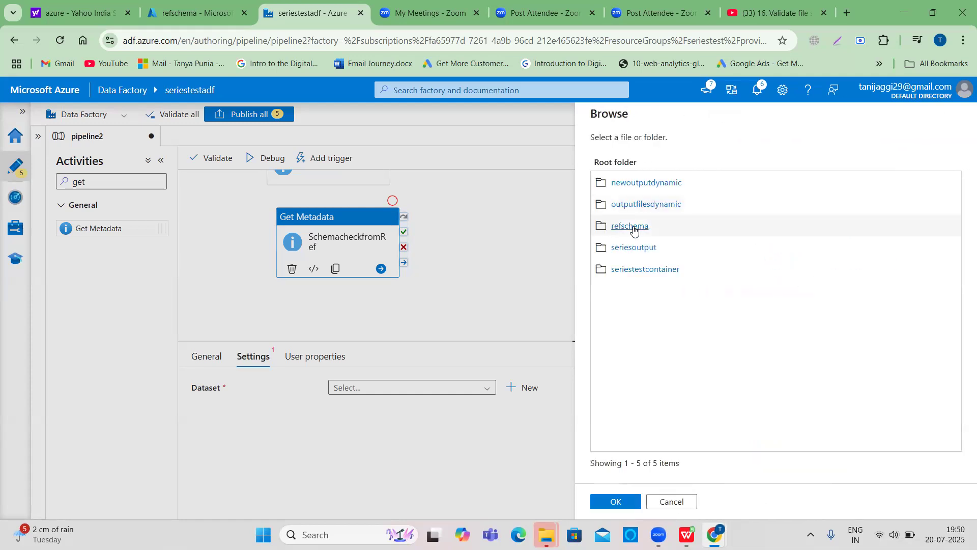
click(633, 231)
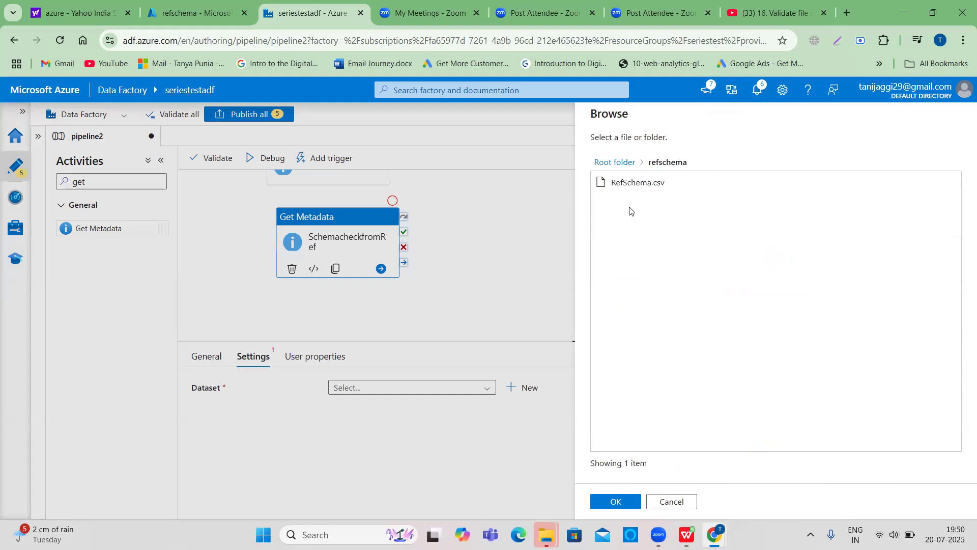
click(634, 184)
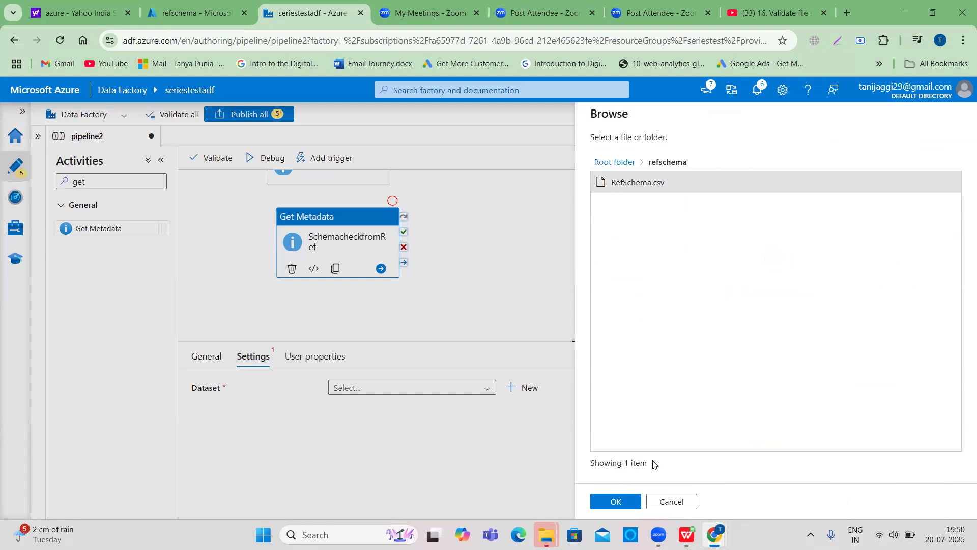
click(623, 502)
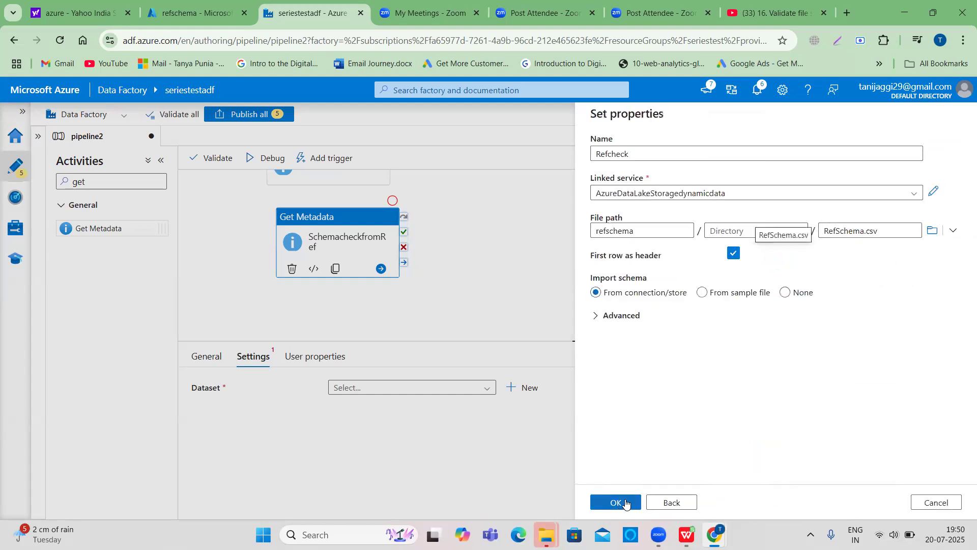
click(625, 502)
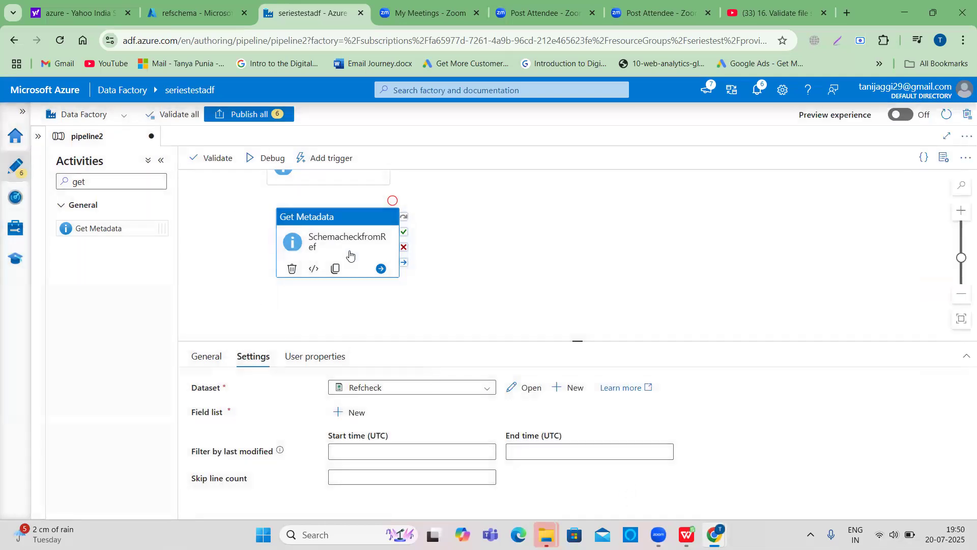
- Try to debug the pipeline and close the validation output
click(267, 158)
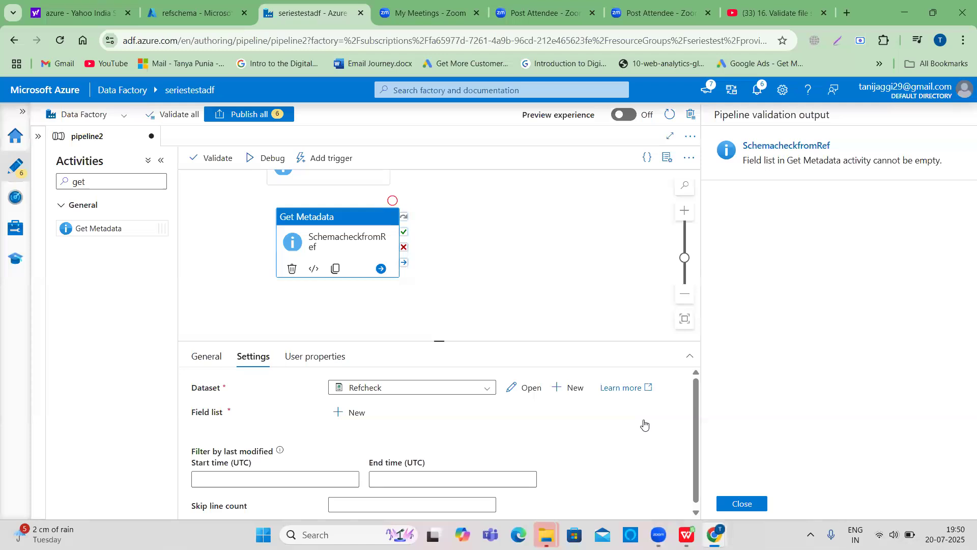
click(741, 506)
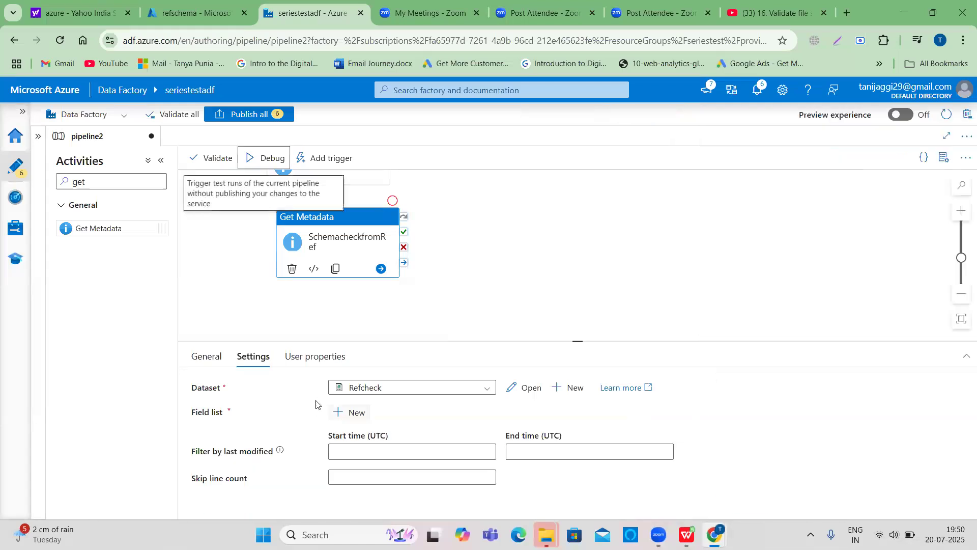
- Add a Structure argument to the SchemacheckfromRef activity's field list
click(351, 415)
click(493, 455)
scroll(438, 486, down, 5)
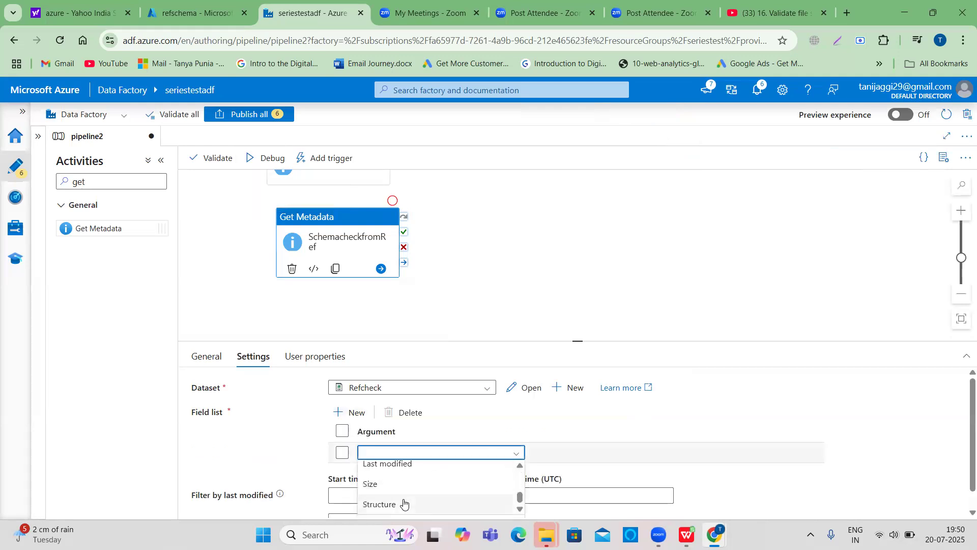
click(403, 504)
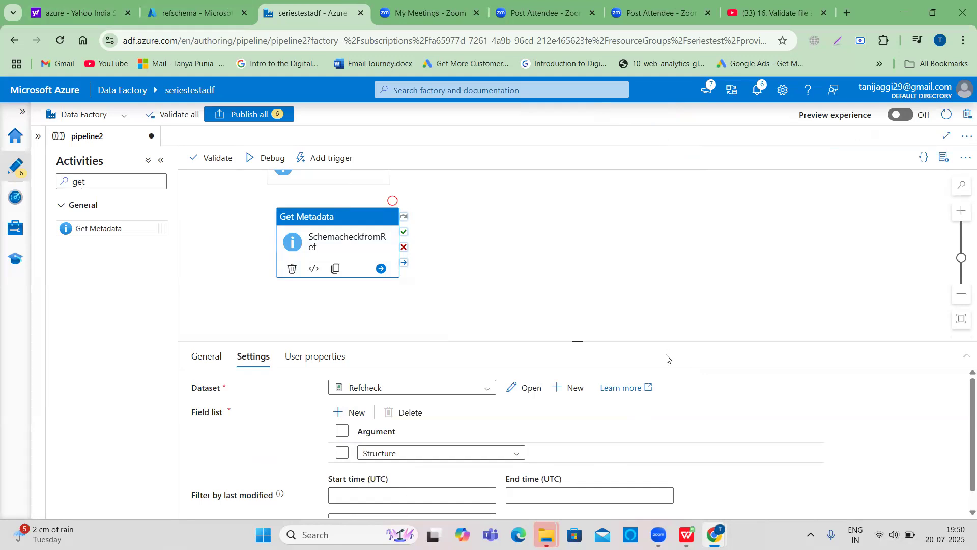
- Debug the pipeline with both Get Metadata activities and refresh the run output
click(265, 160)
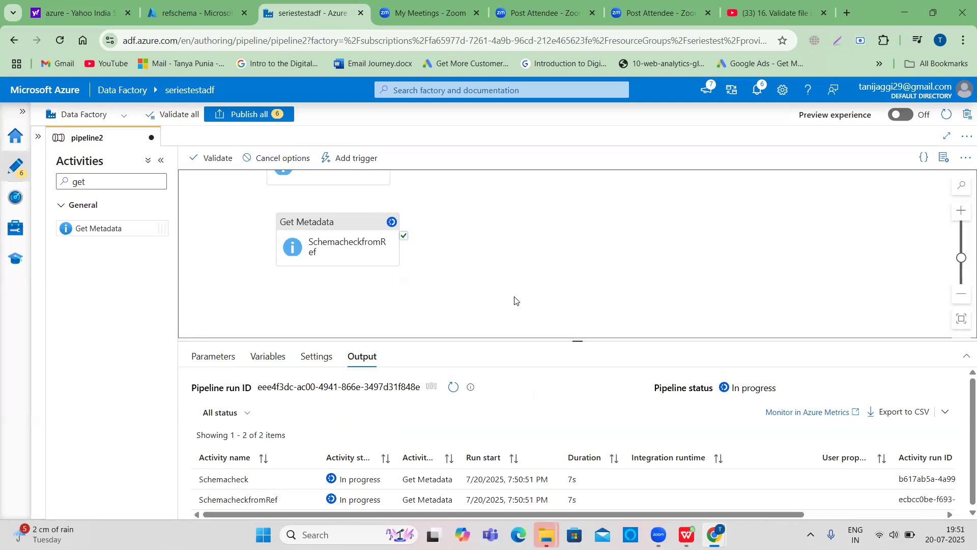
scroll(519, 326, down, 1)
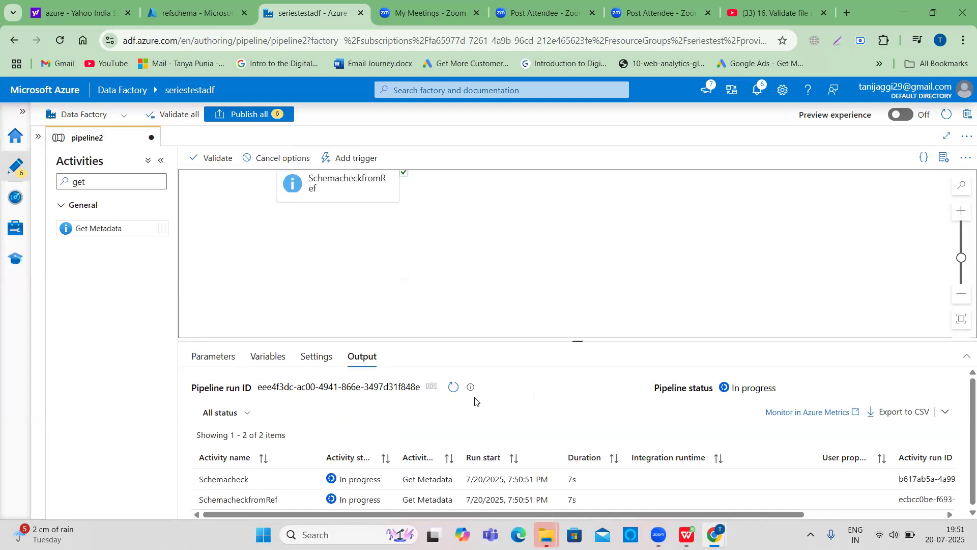
double_click(454, 390)
click(455, 390)
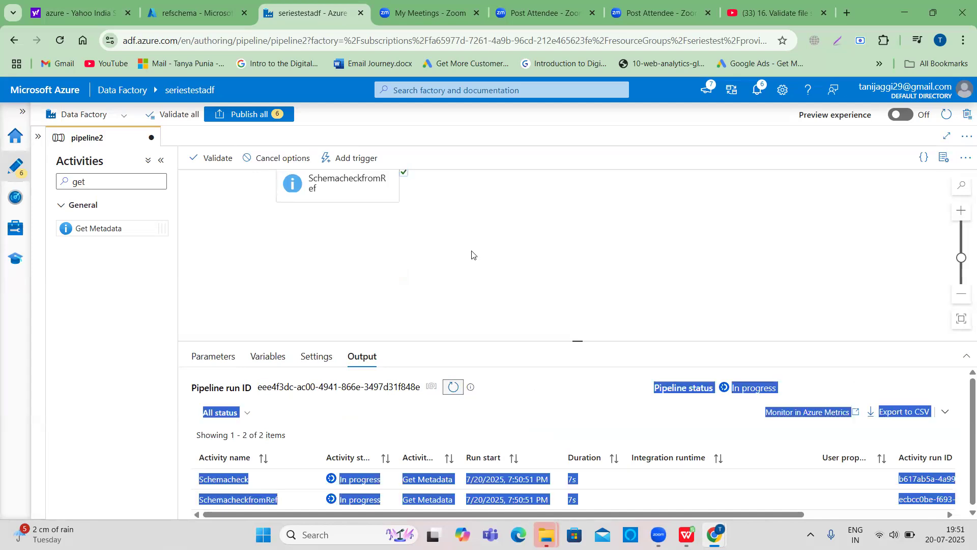
click(454, 390)
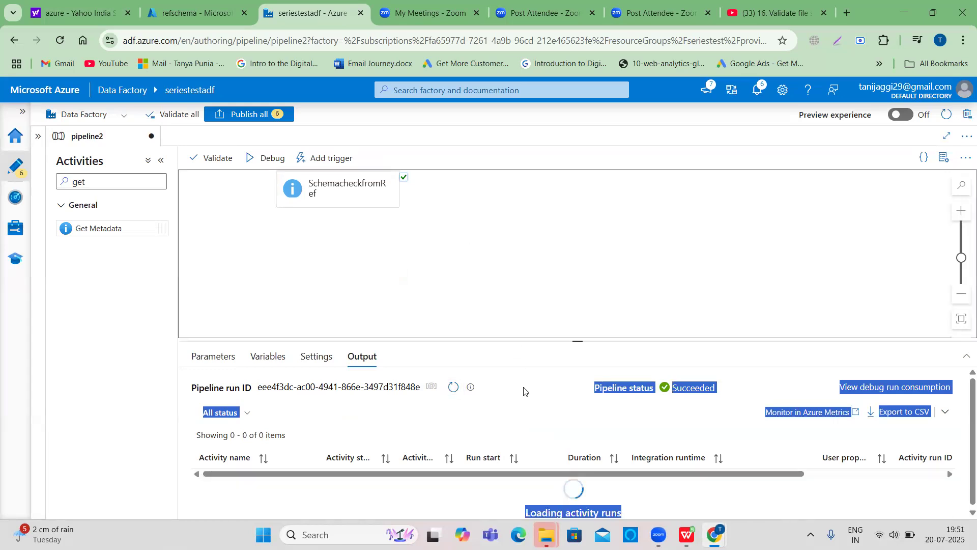
click(383, 420)
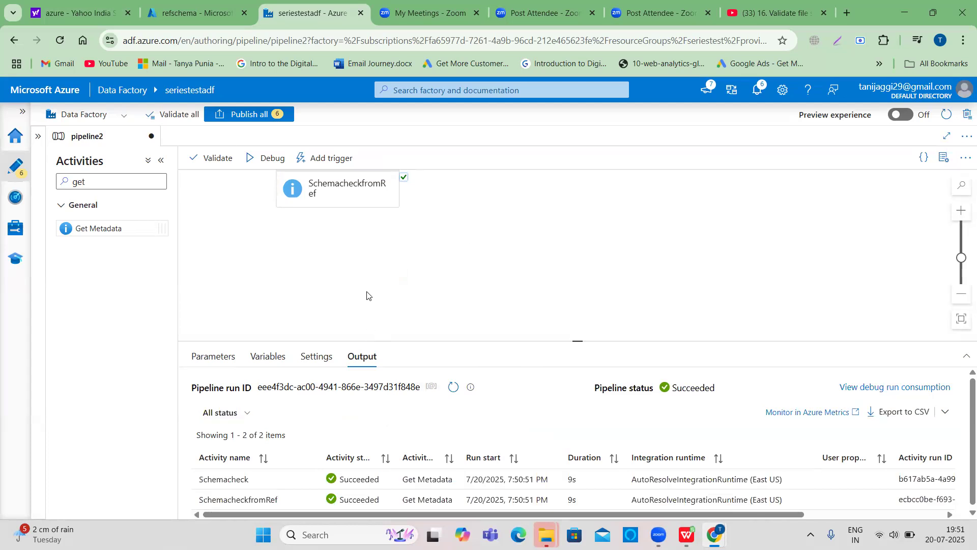
scroll(367, 296, up, 3)
click(338, 277)
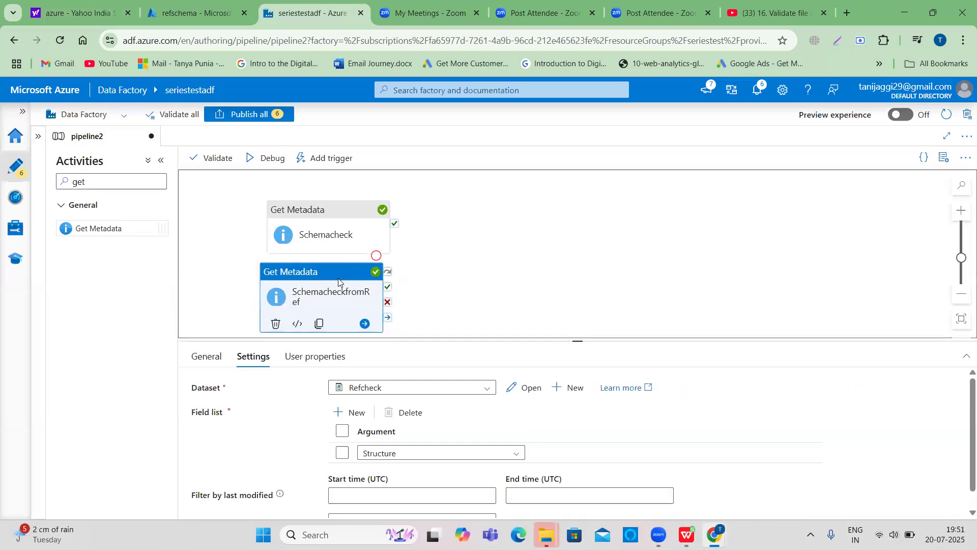
click(338, 202)
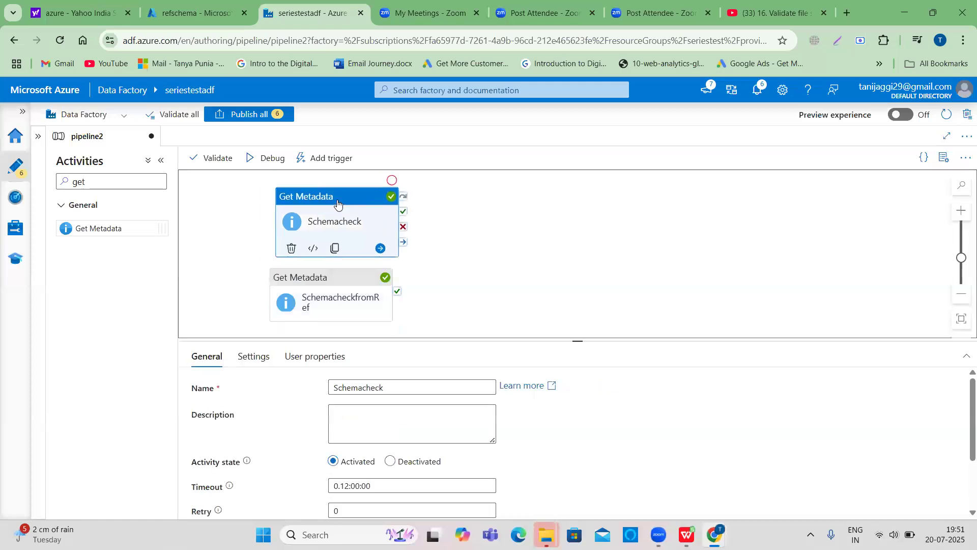
- Add an If Condition activity to the pipeline canvas
click(511, 278)
drag(88, 182, 55, 177)
text(if)
drag(90, 229, 513, 225)
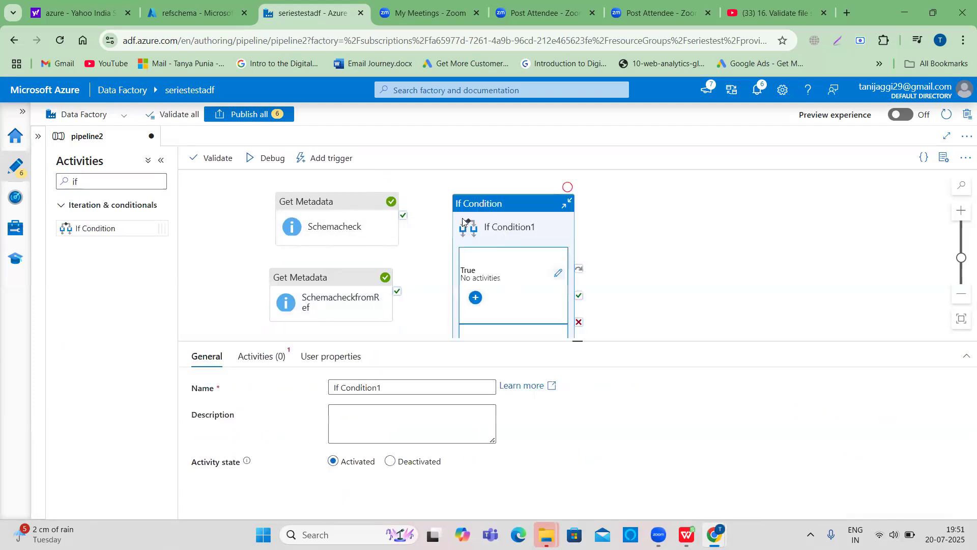
- Connect the success outputs of both Get Metadata activities to the If Condition activity
drag(403, 237, 456, 252)
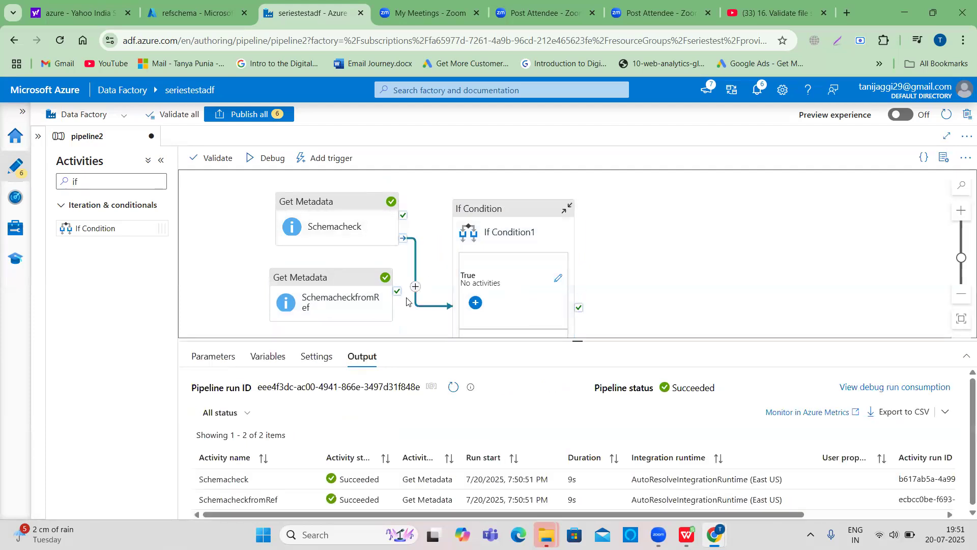
click(389, 317)
drag(401, 318, 458, 324)
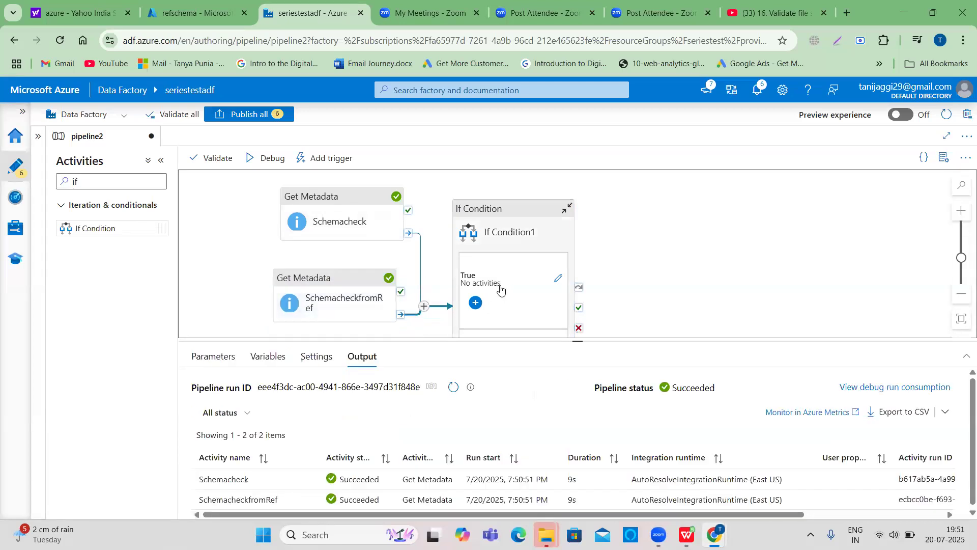
click(498, 230)
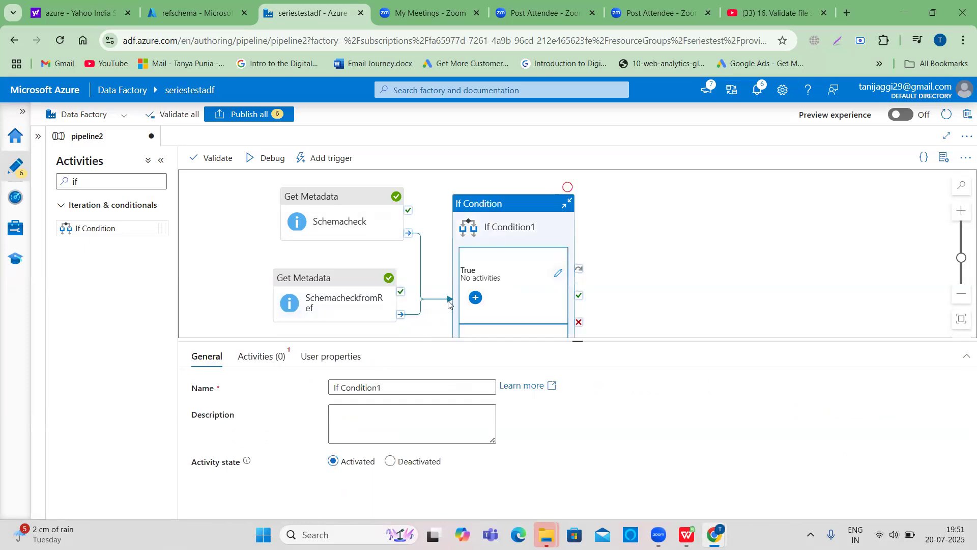
- Rename the If Condition activity to Schemacheckbeforecopy
click(397, 388)
key(ctrl+a)
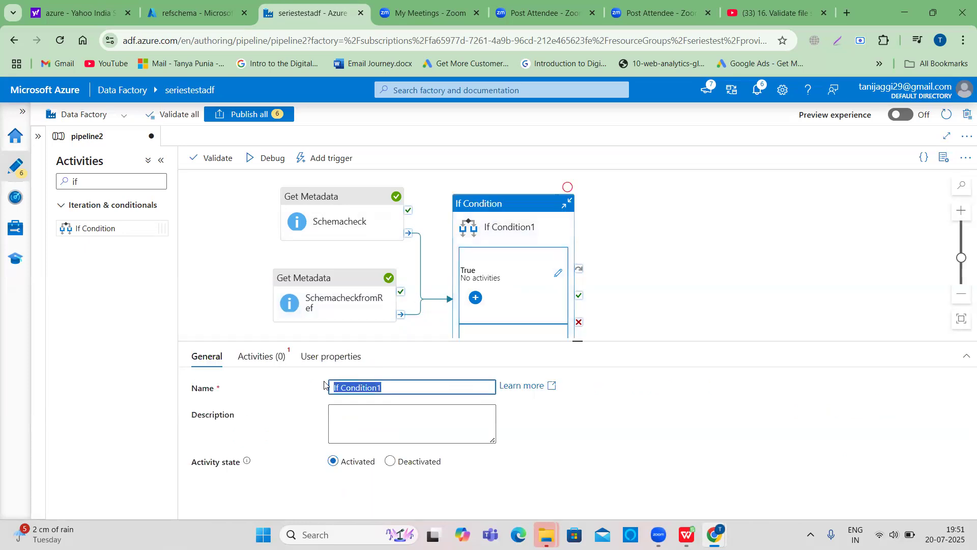
text(Schemacheckbefor)
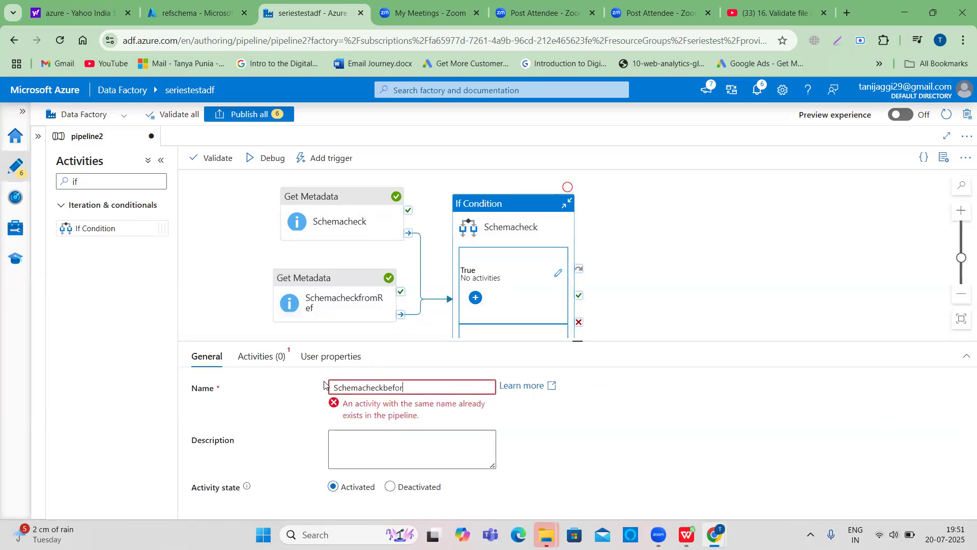
text(ecopy)
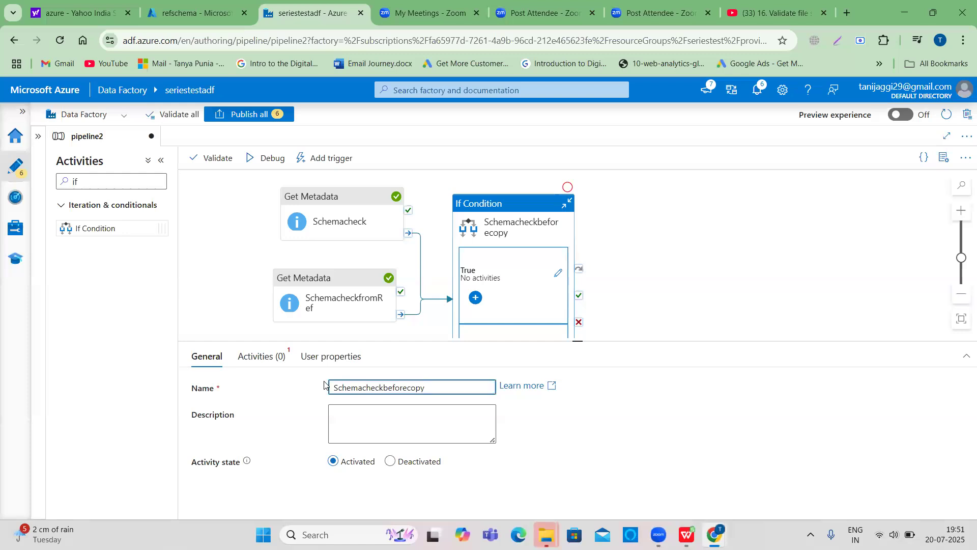
- Open the If Condition's expression in the dynamic content builder and insert the equals function
click(269, 360)
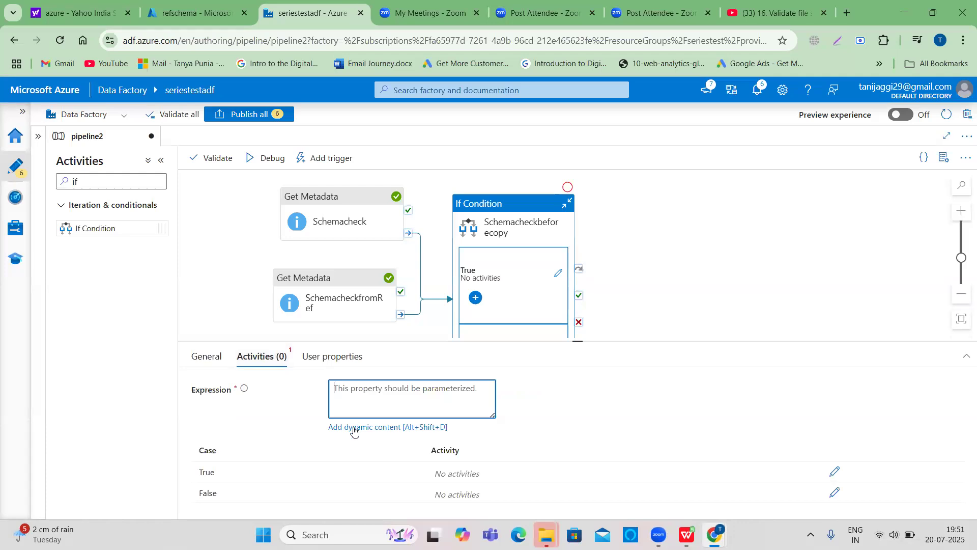
click(354, 431)
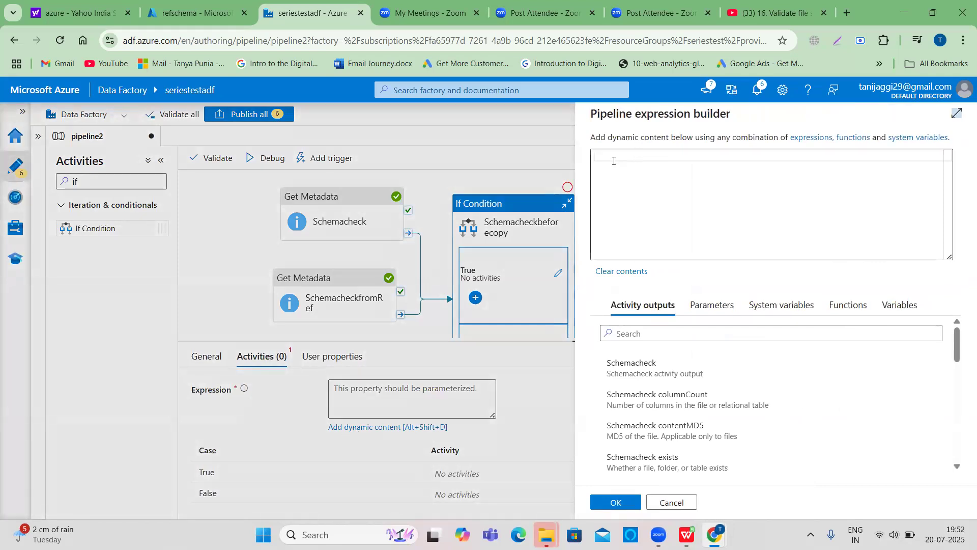
click(621, 335)
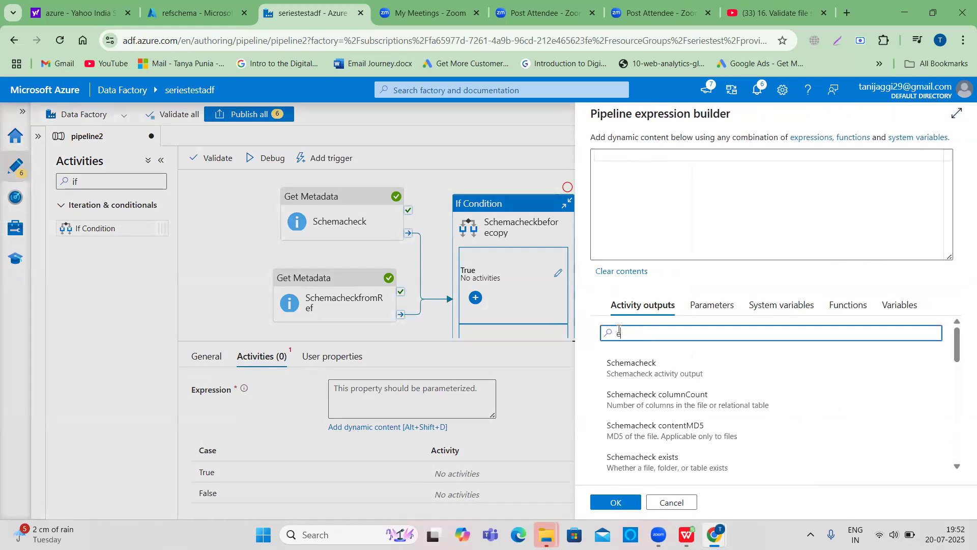
text(equa)
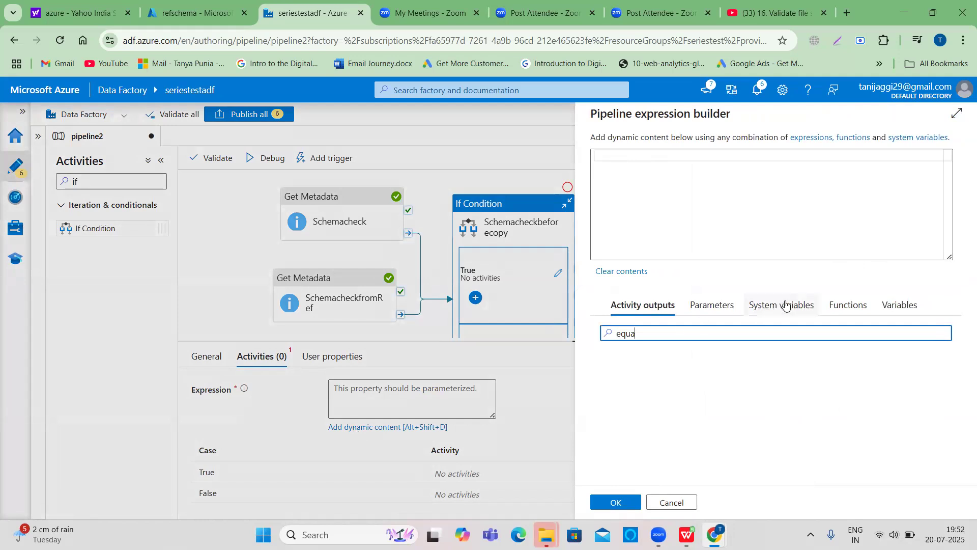
click(855, 306)
click(664, 332)
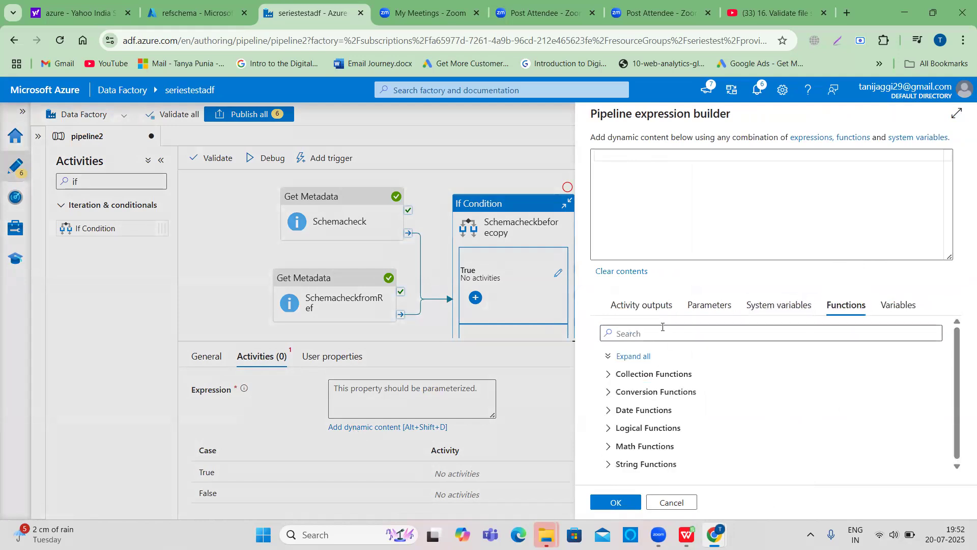
text(equal)
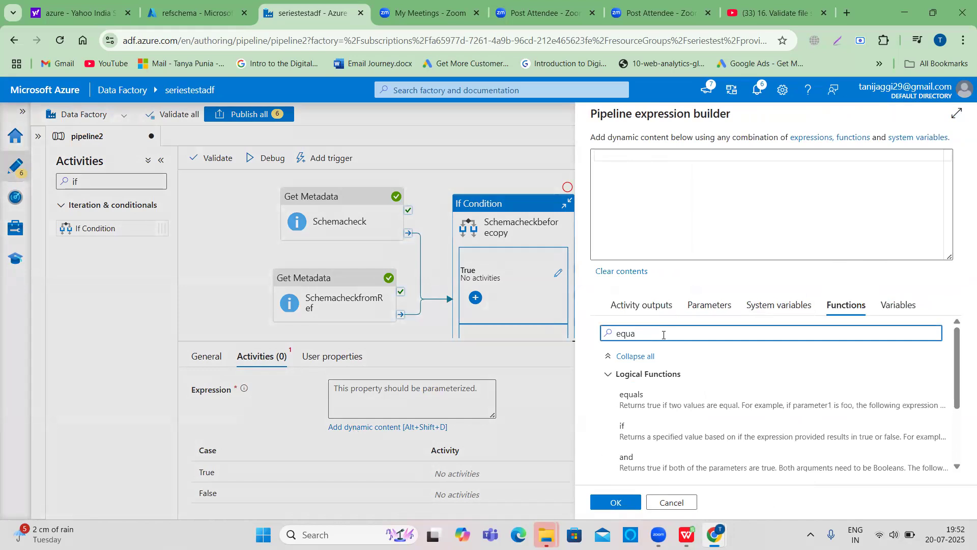
click(630, 395)
- Insert the Schemacheck structure output into the expression and remove the stray equals() text
click(619, 322)
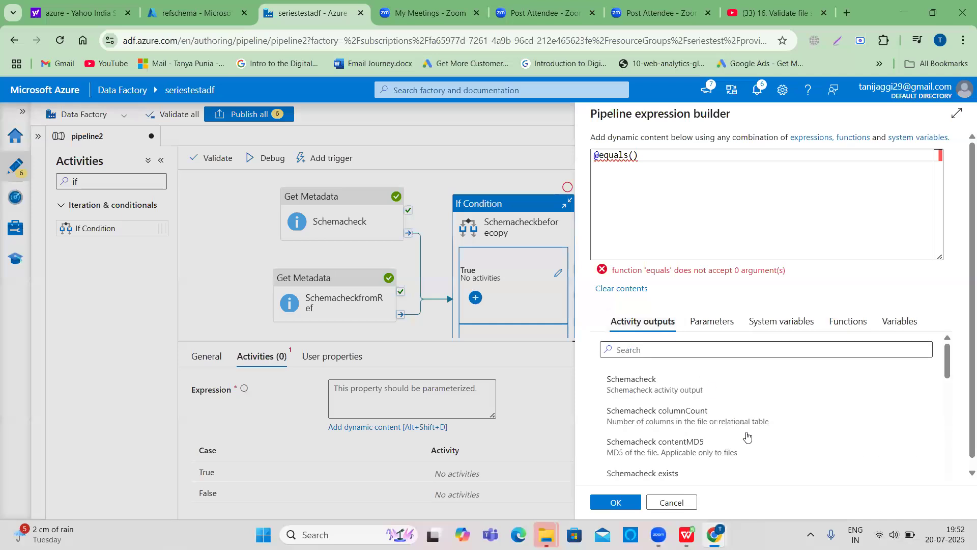
scroll(732, 447, down, 5)
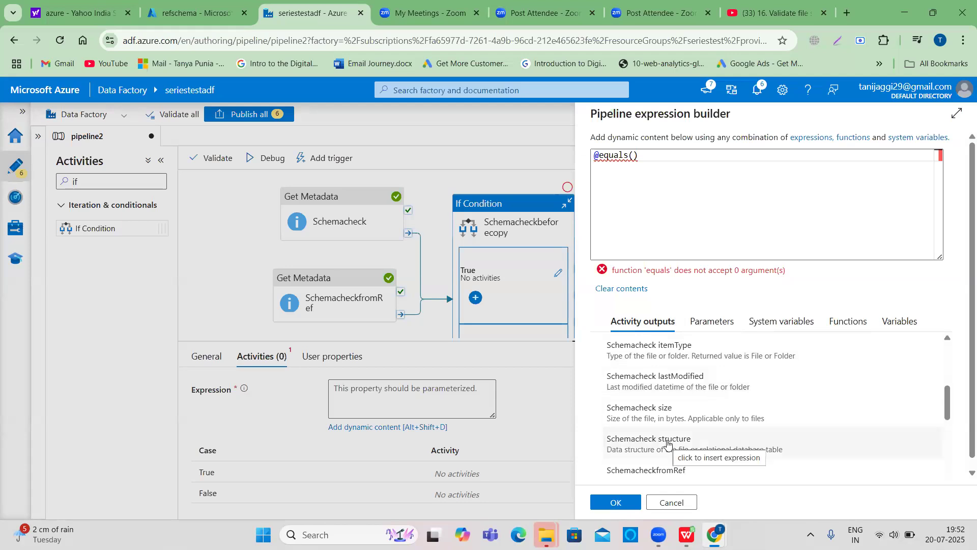
click(668, 444)
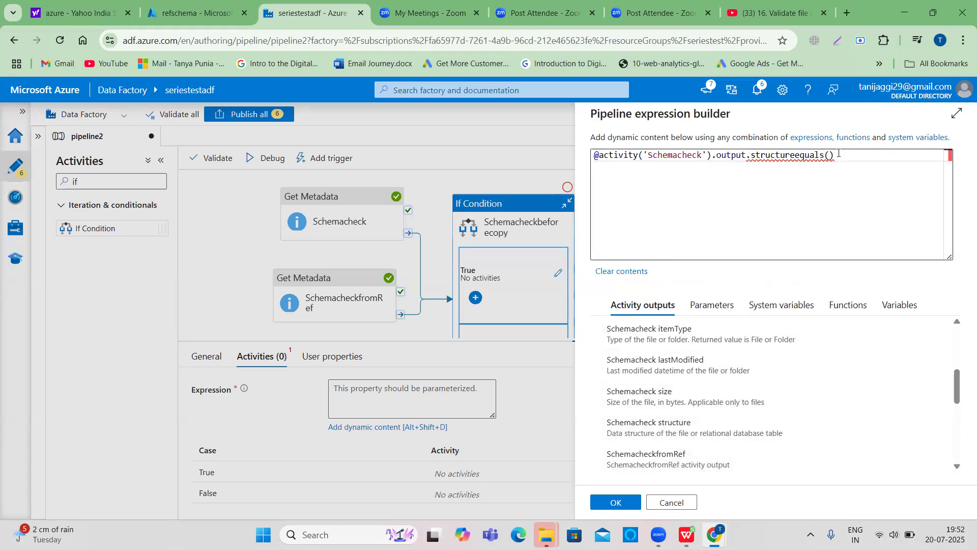
mouse_move(812, 160)
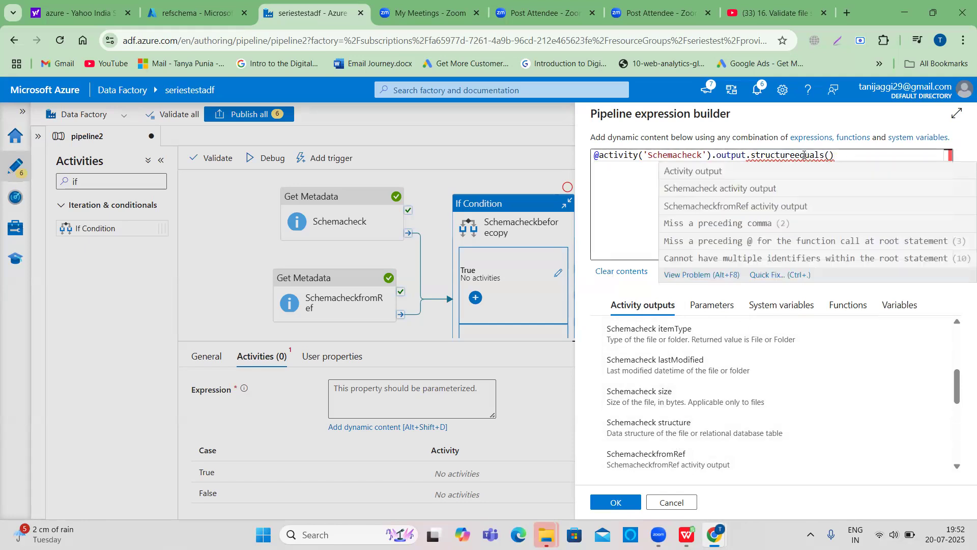
drag(801, 154, 837, 153)
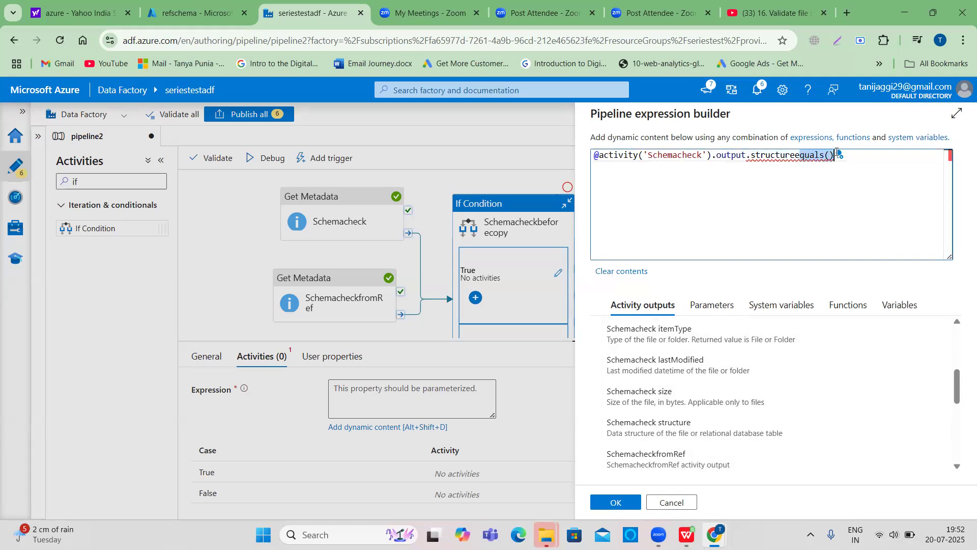
key(BackSpace)
key(BackSpace)
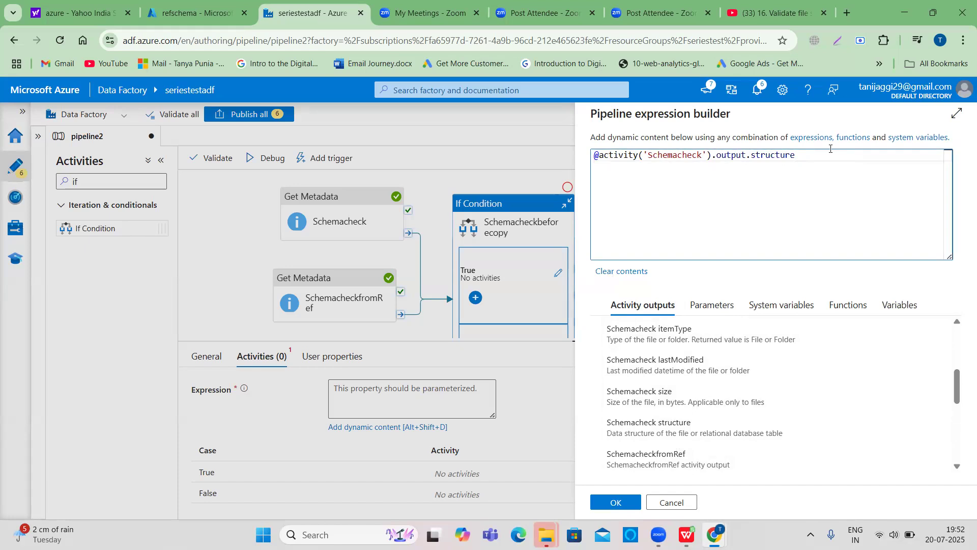
- Append a comma and the SchemacheckfromRef output's structure property to the expression
text(,)
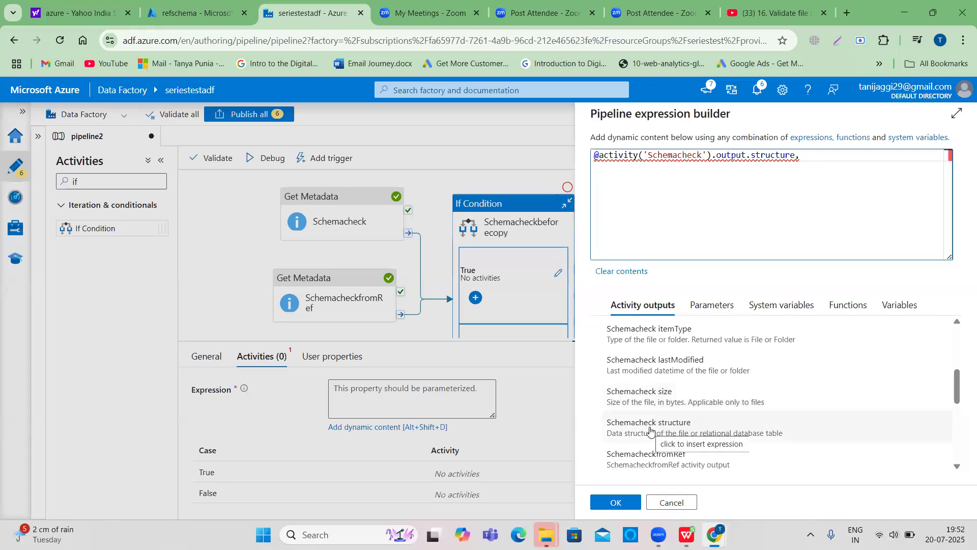
click(658, 464)
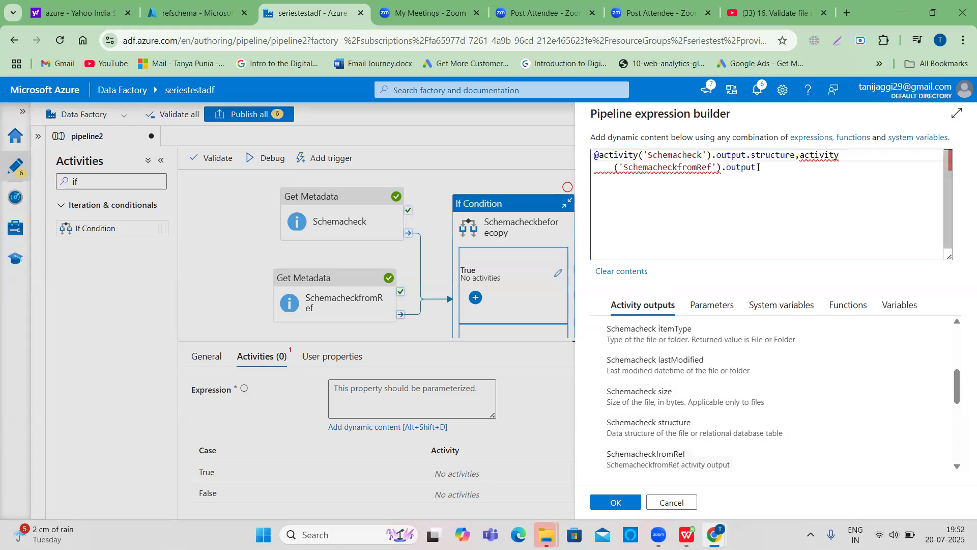
click(846, 166)
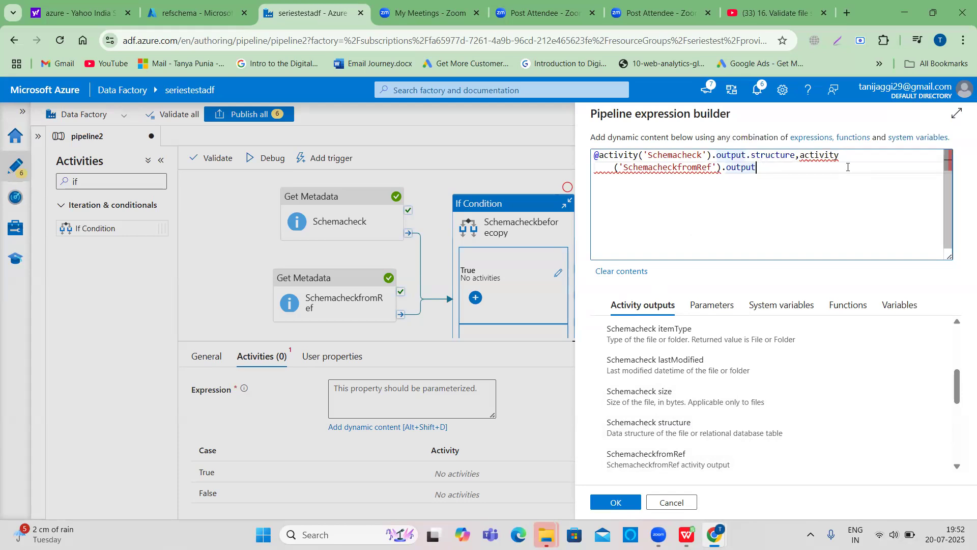
text(.st)
key(BackSpace)
key(BackSpace)
text(structure)
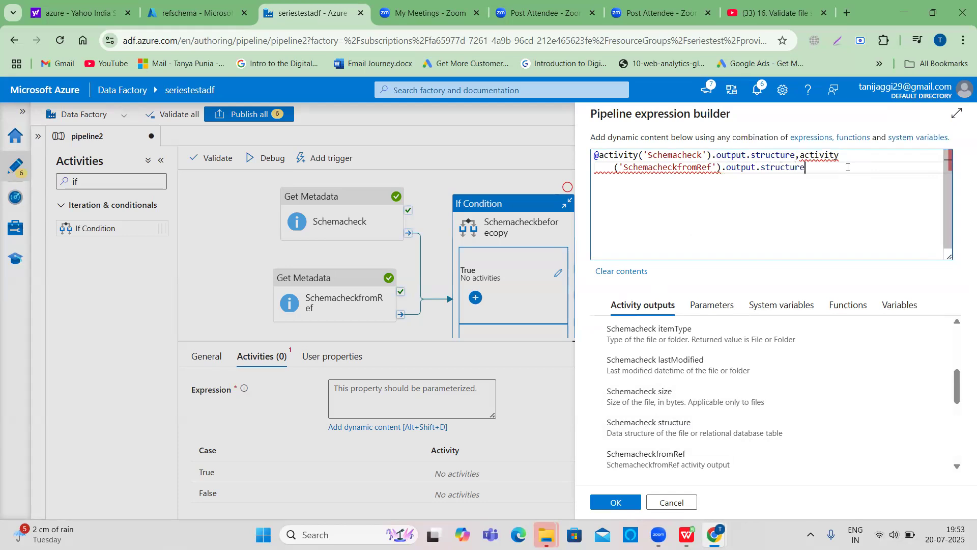
- Clear the whole expression and insert the equals function again
double_click(616, 157)
click(844, 305)
click(639, 335)
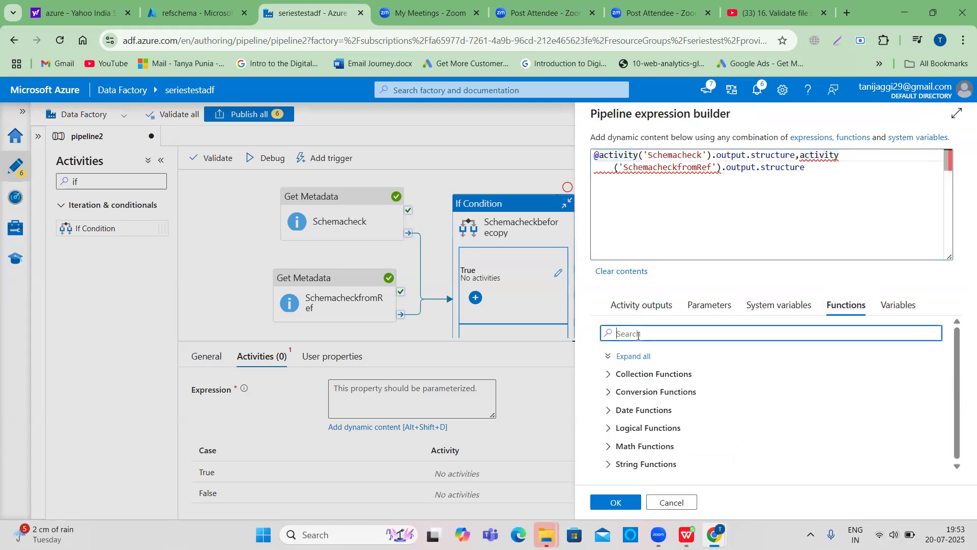
text(equ)
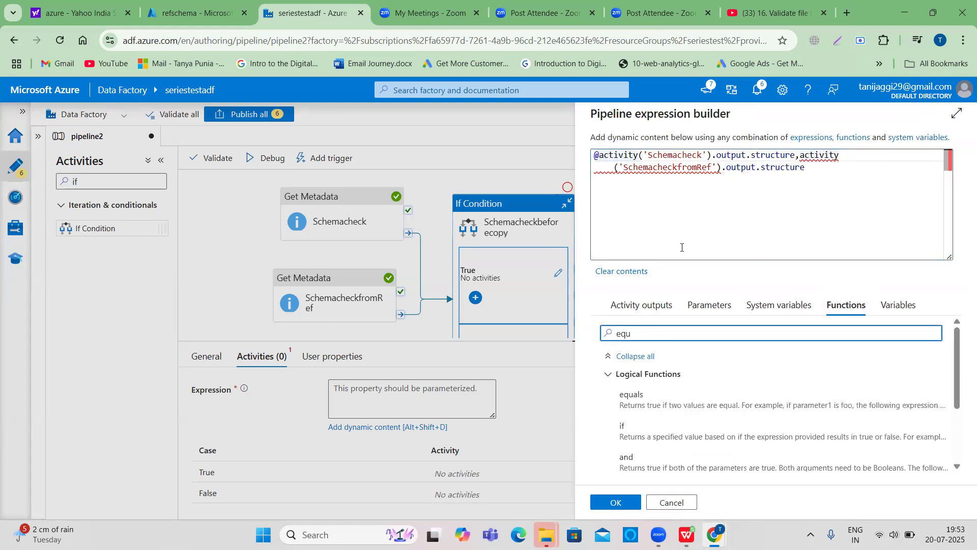
drag(812, 171, 583, 160)
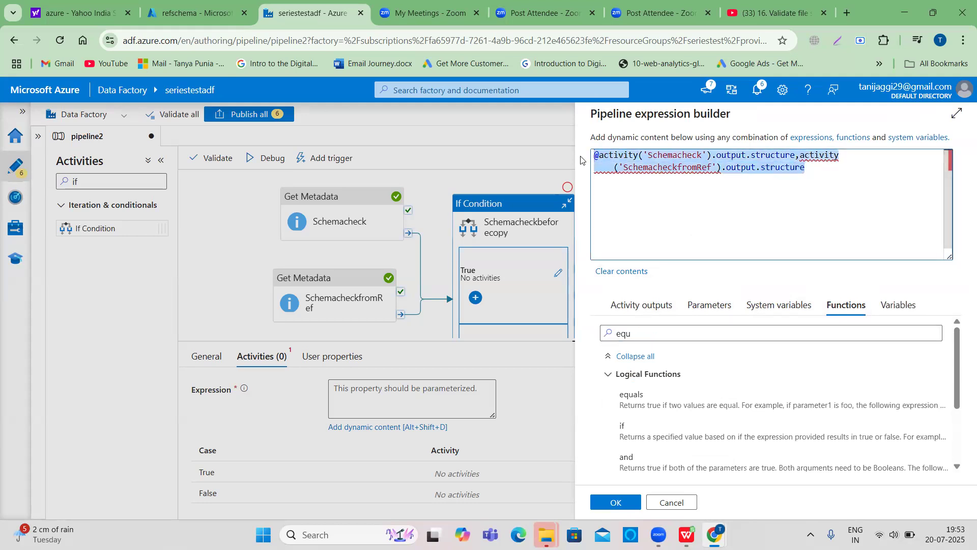
key(BackSpace)
click(629, 411)
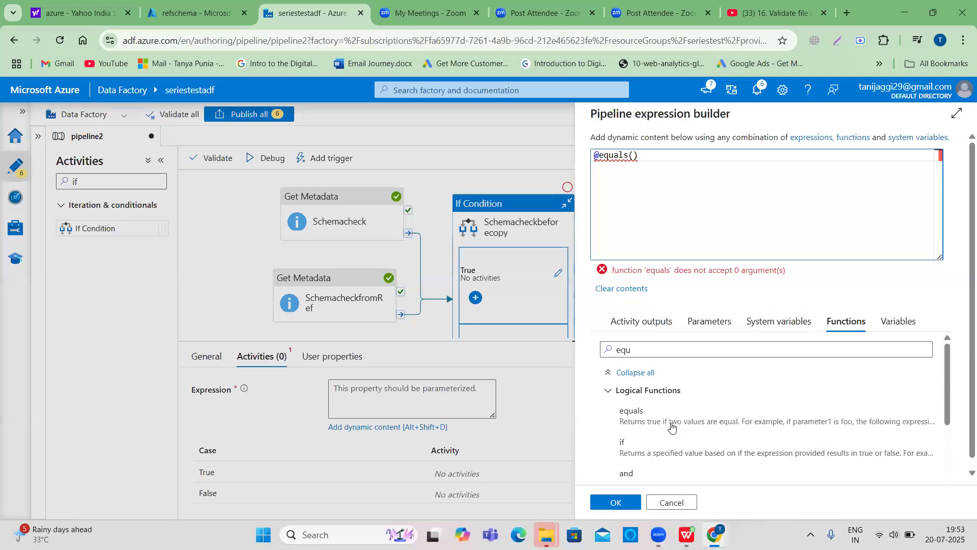
- Insert the Schemacheck activity's structure output as the first argument of the equals function
click(633, 325)
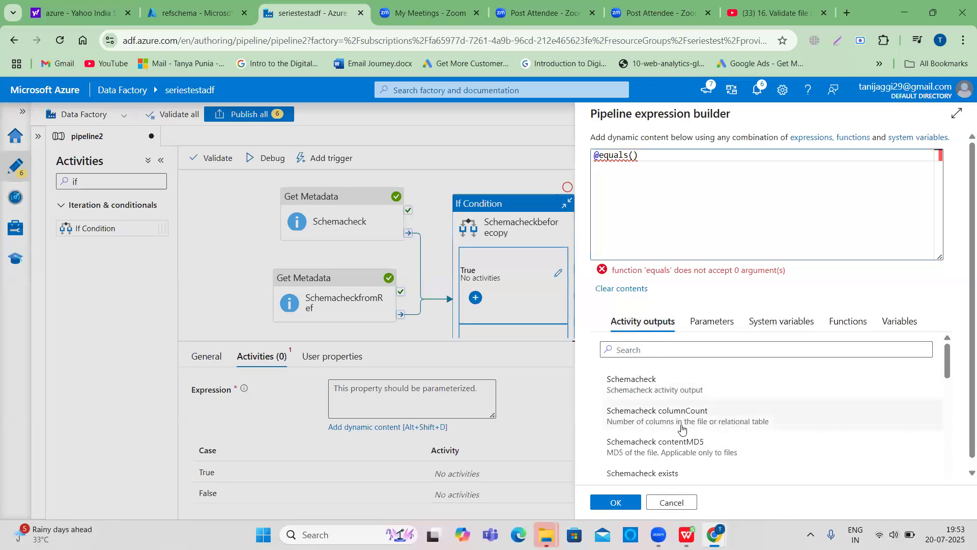
scroll(677, 419, down, 1)
scroll(677, 420, down, 6)
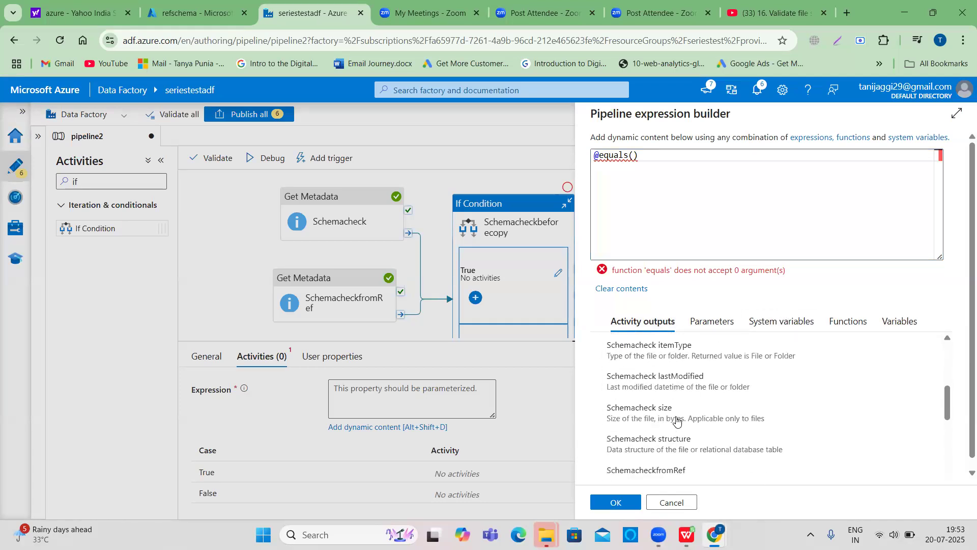
scroll(676, 419, down, 6)
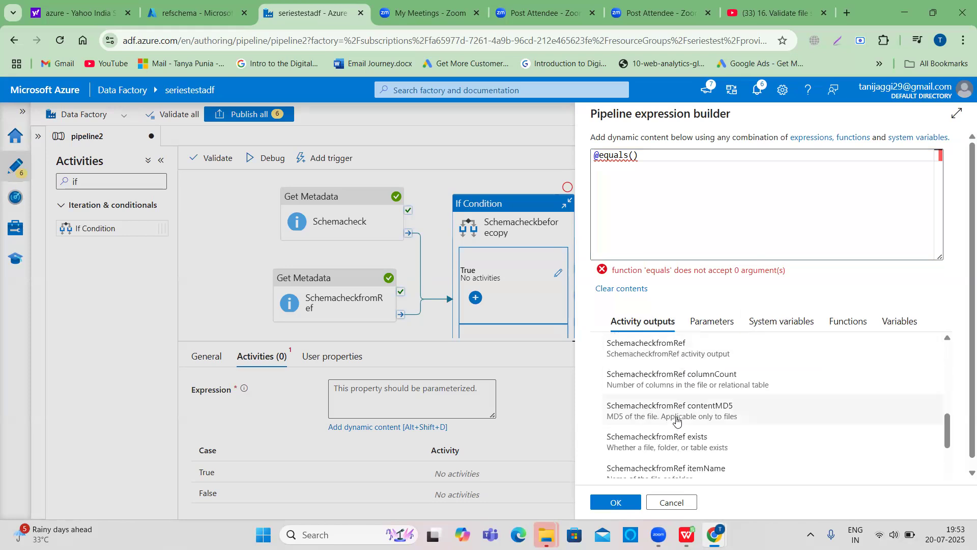
scroll(677, 420, down, 1)
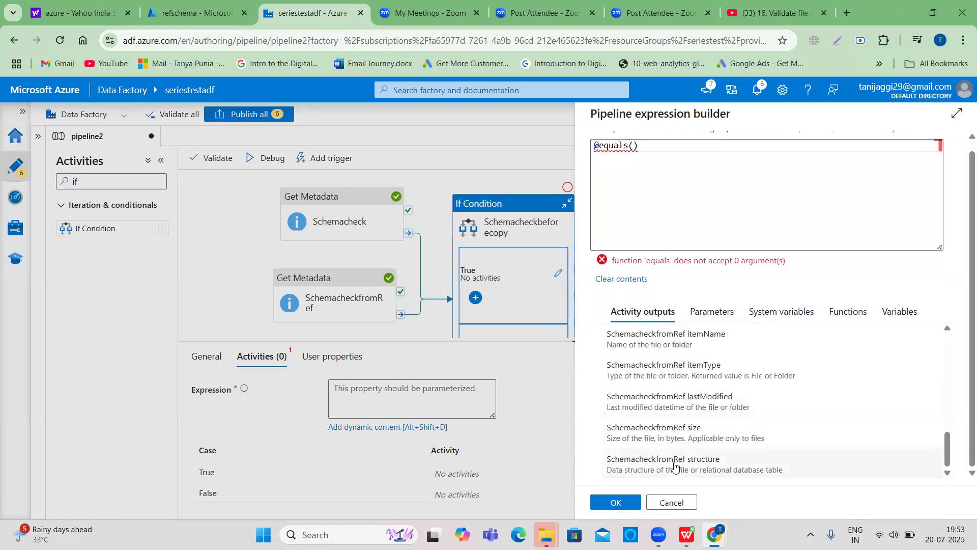
scroll(674, 461, up, 2)
scroll(674, 461, up, 4)
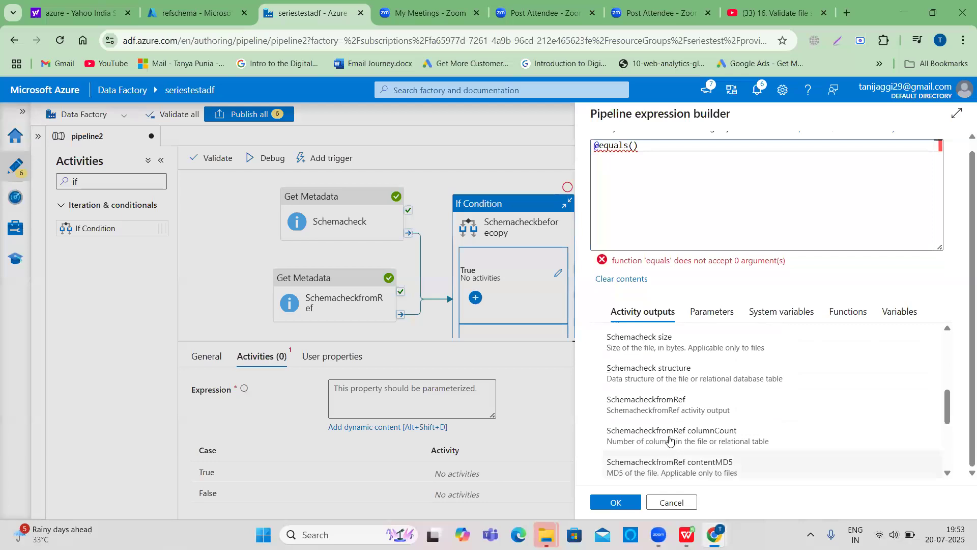
click(665, 378)
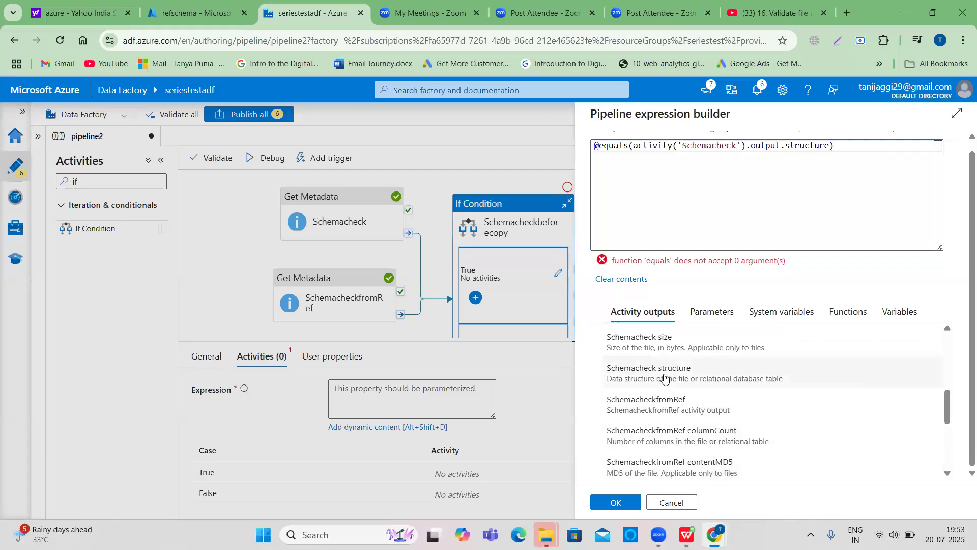
- Append a comma and the SchemacheckfromRef structure output as the second argument, then confirm the expression
click(831, 147)
text(,)
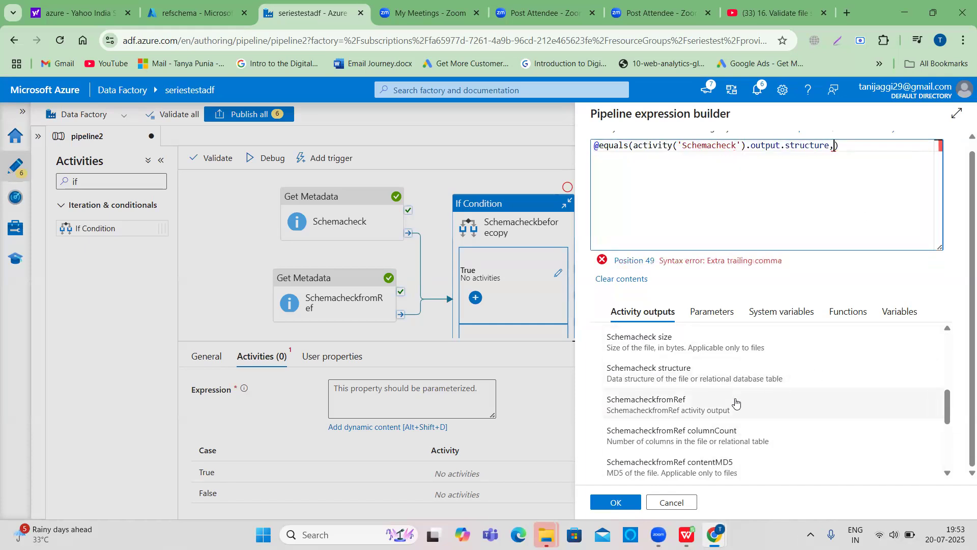
scroll(733, 407, down, 4)
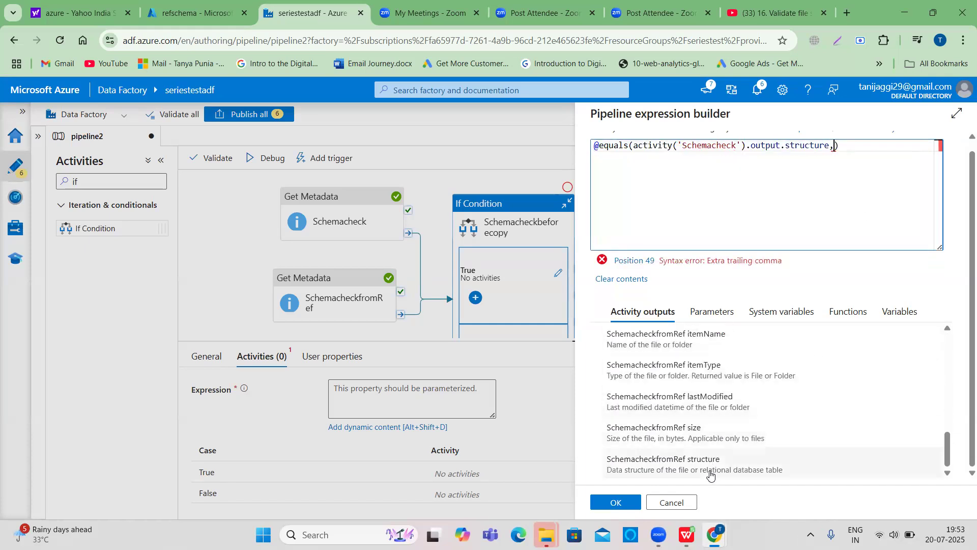
click(710, 463)
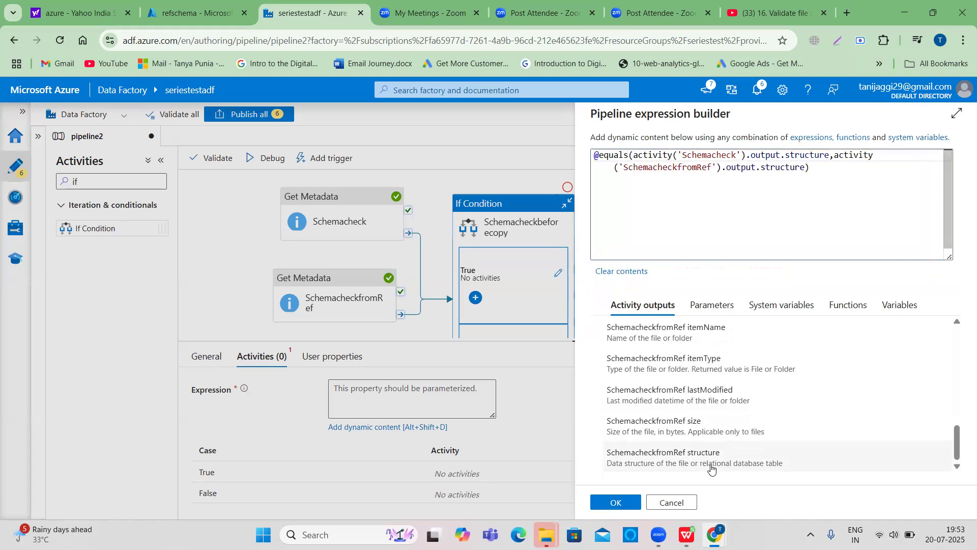
click(617, 502)
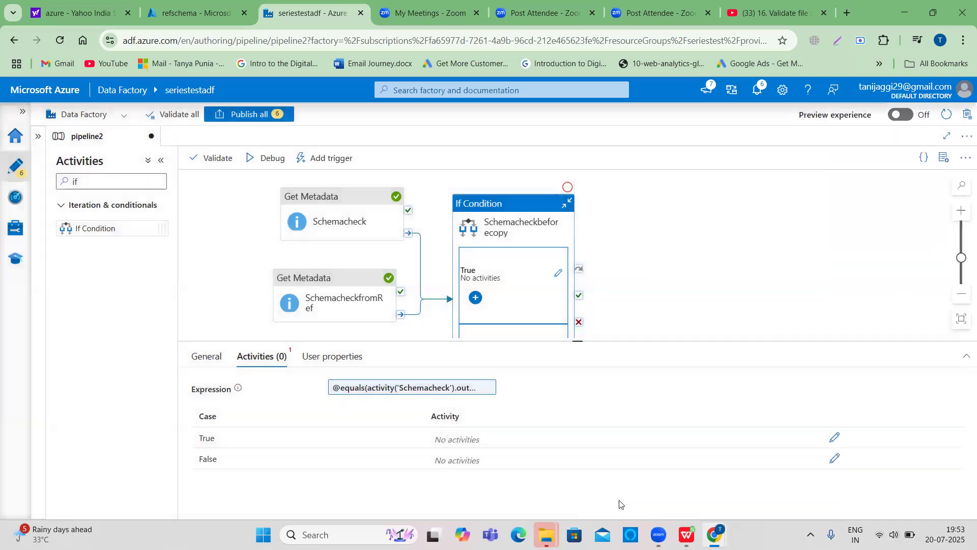
- Open the If Condition's True branch and add a Wait activity to it, reviewing its settings
click(836, 439)
drag(115, 187, 65, 177)
key(BackSpace)
text(wait)
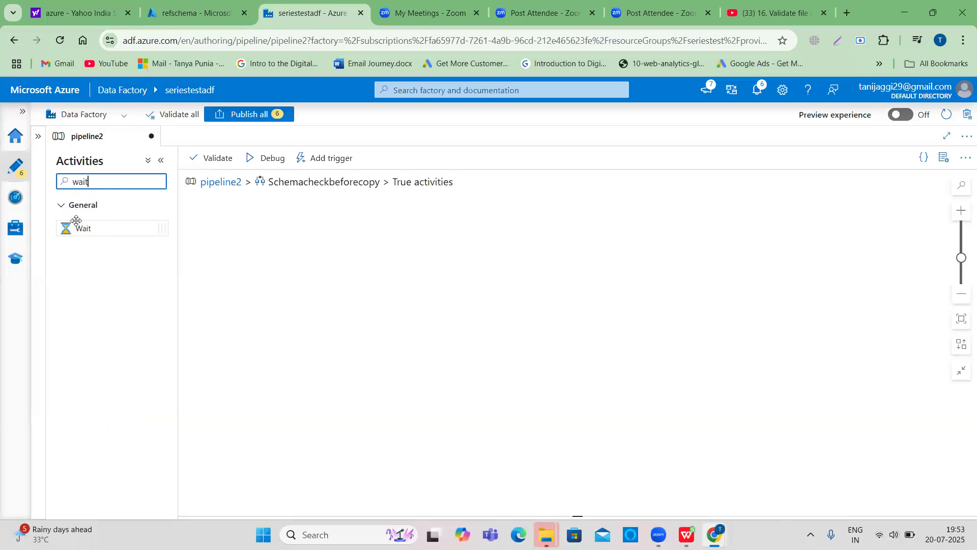
drag(76, 227, 351, 246)
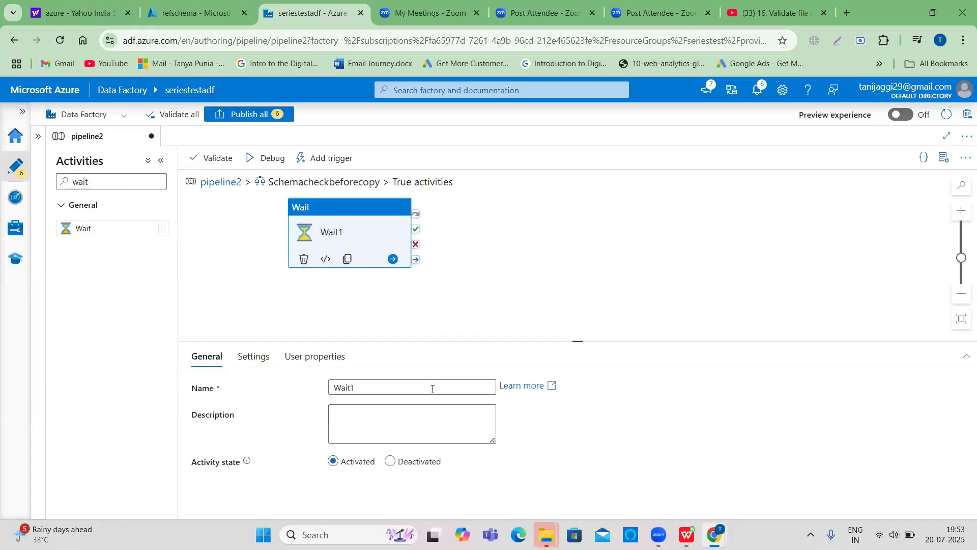
click(254, 356)
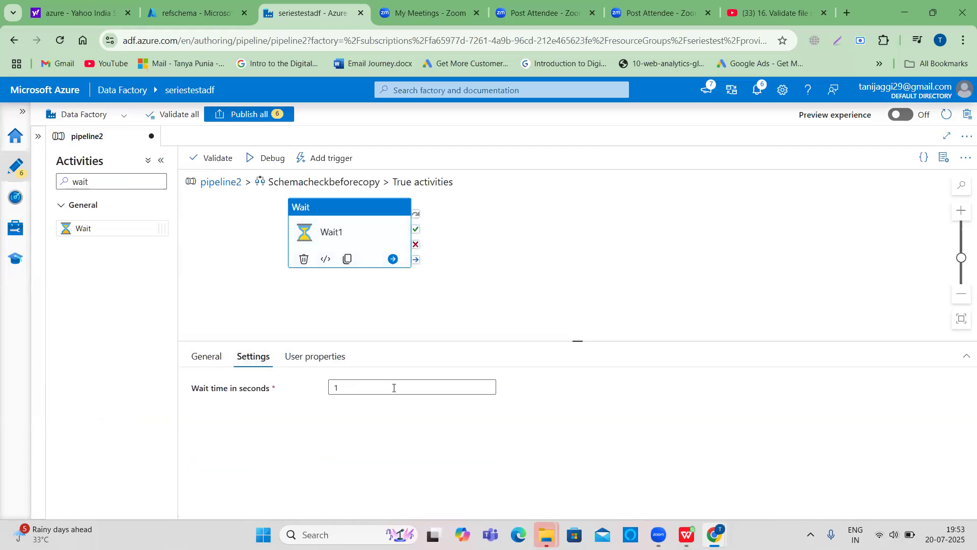
click(211, 359)
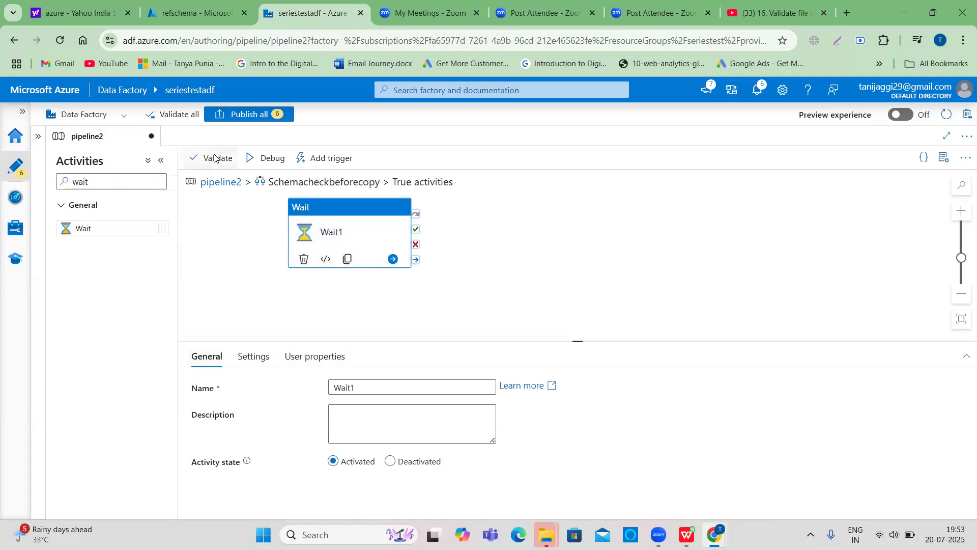
- Run the pipeline in debug mode
click(262, 157)
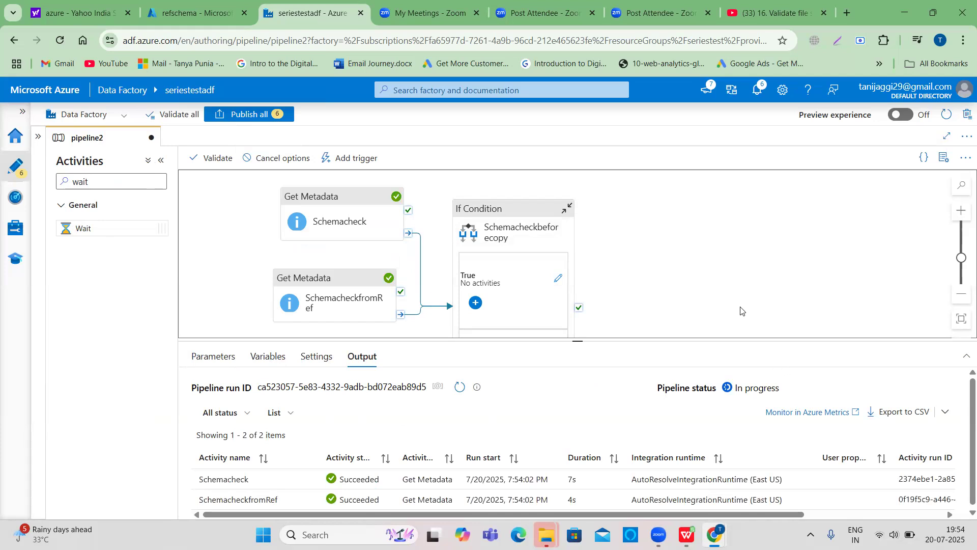
scroll(741, 310, down, 1)
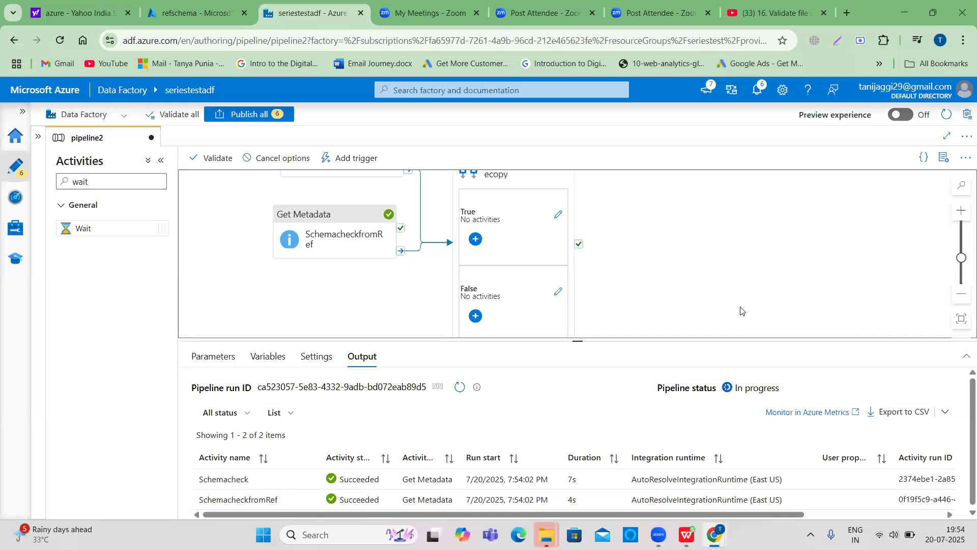